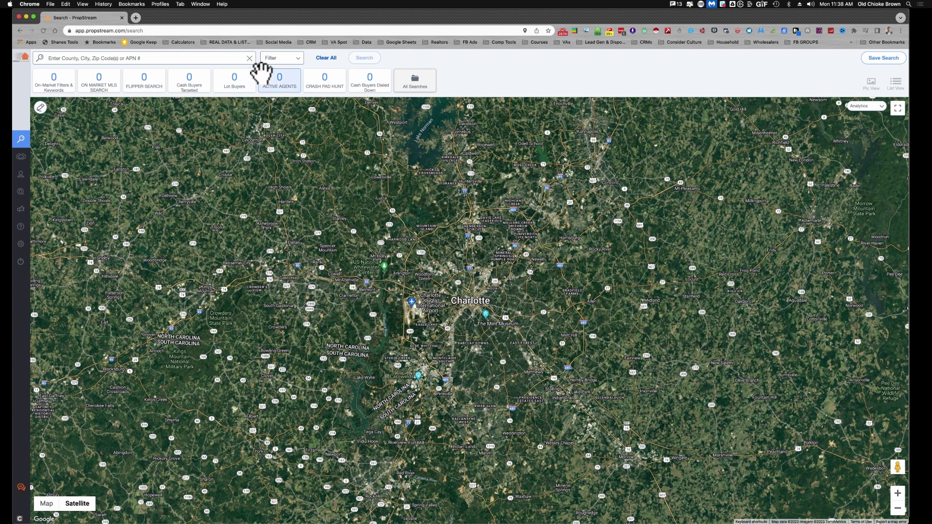
Step: Open Search Options and browse the Quick List presets without choosing one
left_click(290, 61)
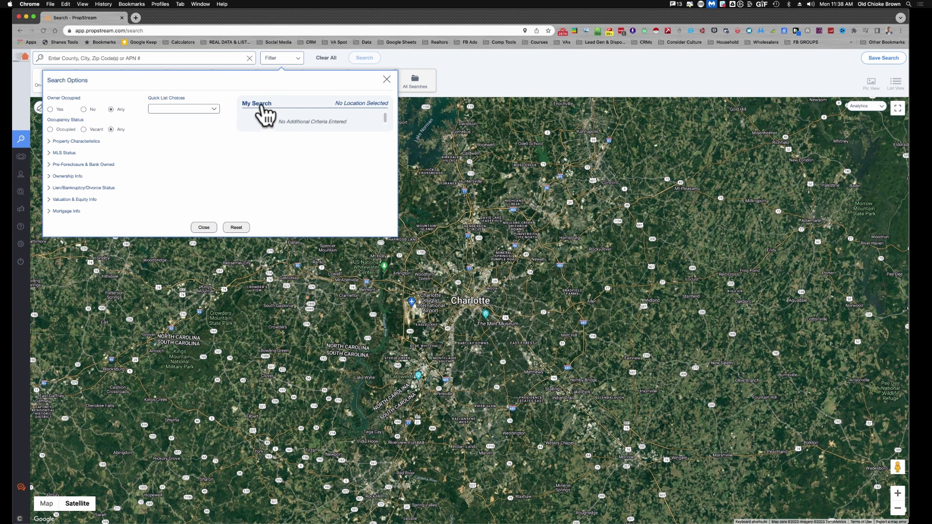
left_click(212, 109)
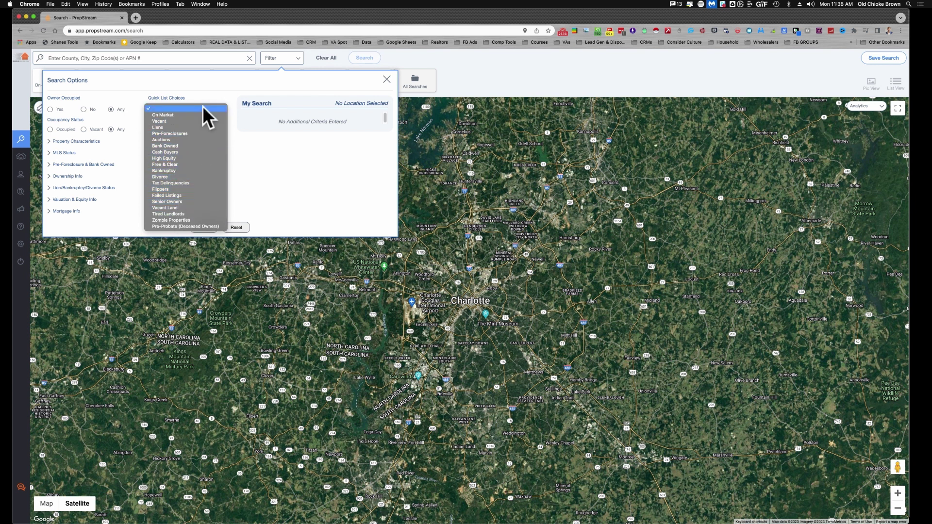
left_click(283, 190)
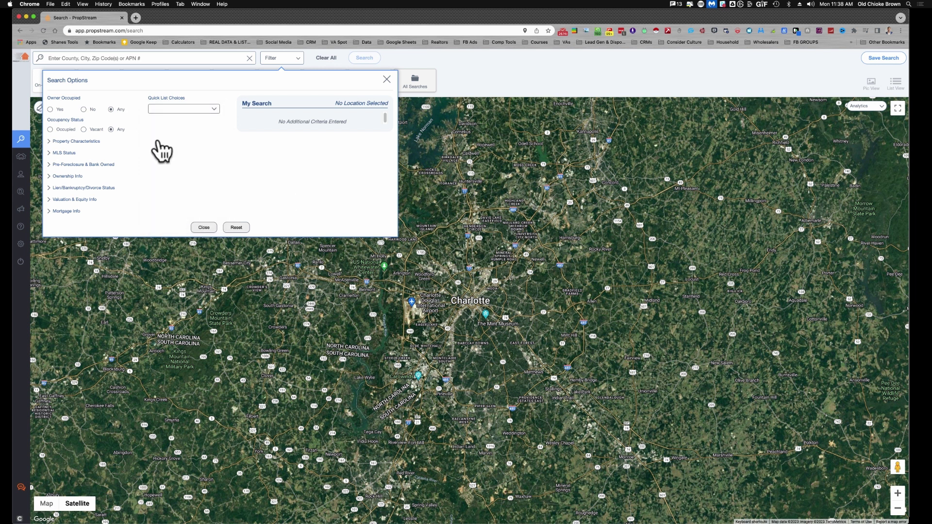
Step: Restrict property characteristics to Residential classification and Single Family type
left_click(53, 141)
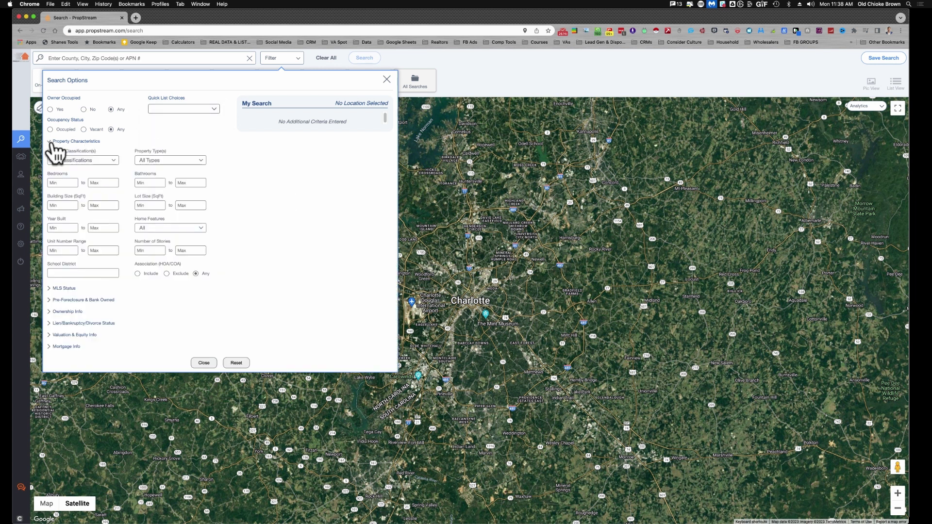
left_click(103, 161)
left_click(80, 174)
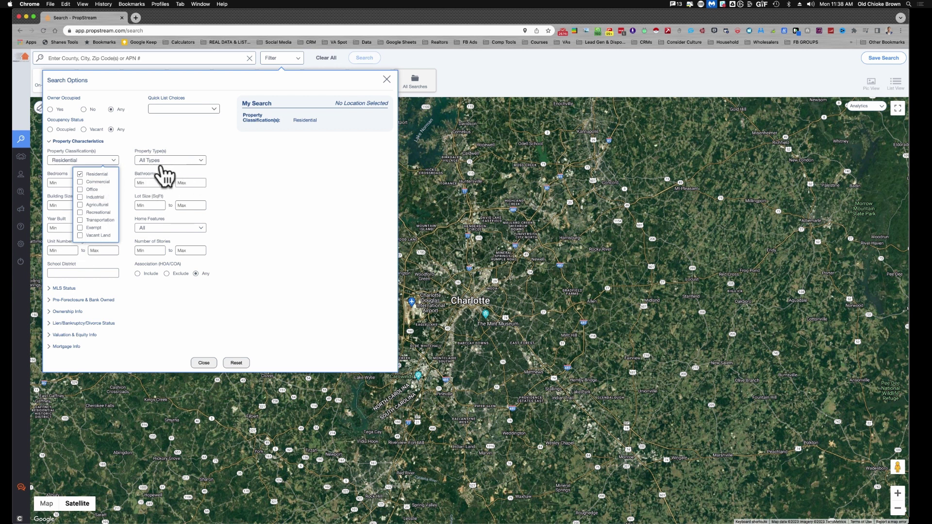
left_click(188, 165)
left_click(104, 185)
left_click(245, 196)
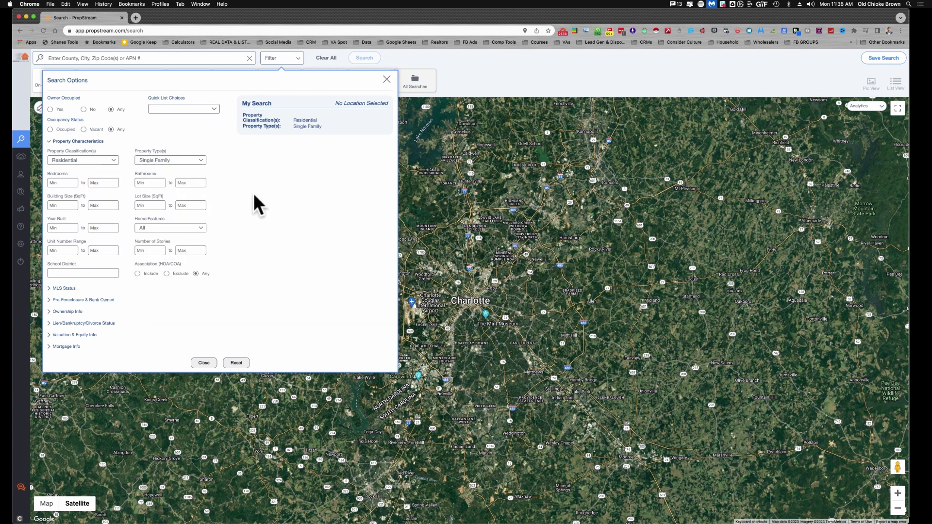
Step: Set minimums of 3 bedrooms, 1,000 sq ft building size and 1950 year built
left_click(63, 183)
type("3")
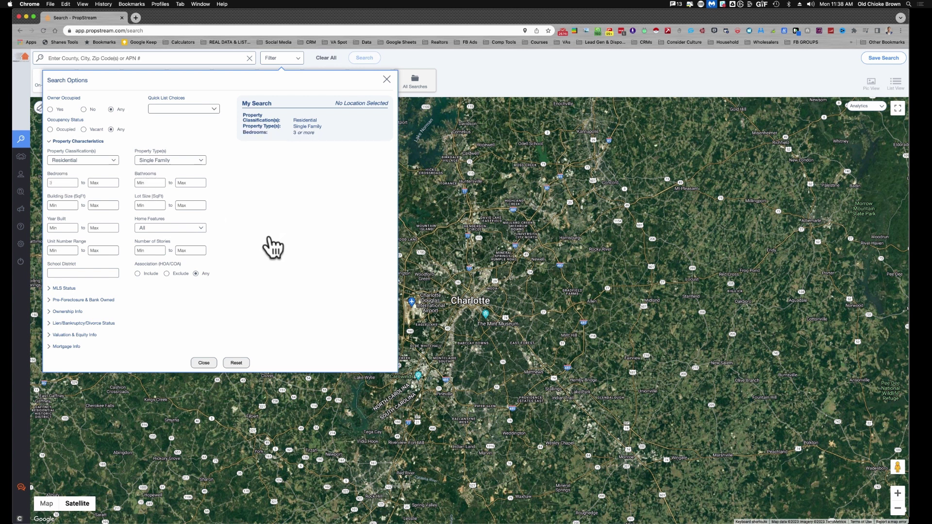
left_click(65, 204)
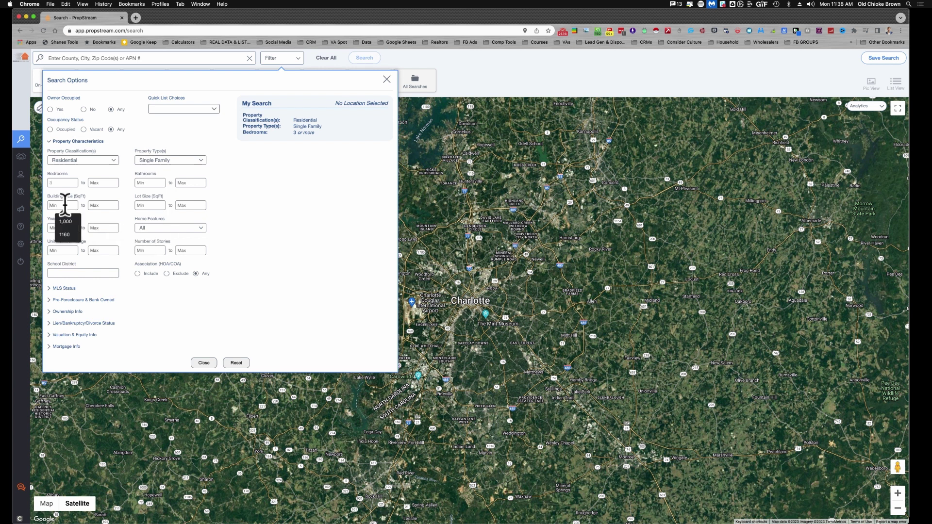
left_click(65, 222)
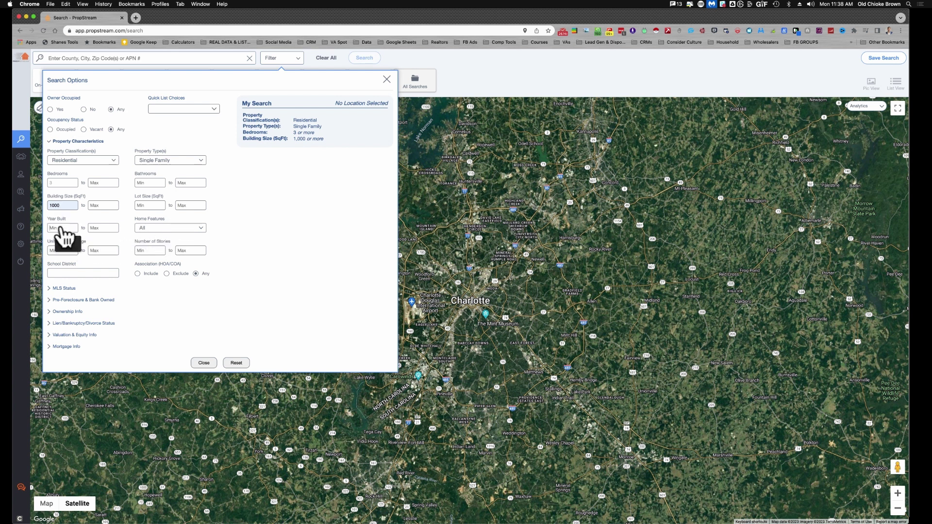
left_click(65, 244)
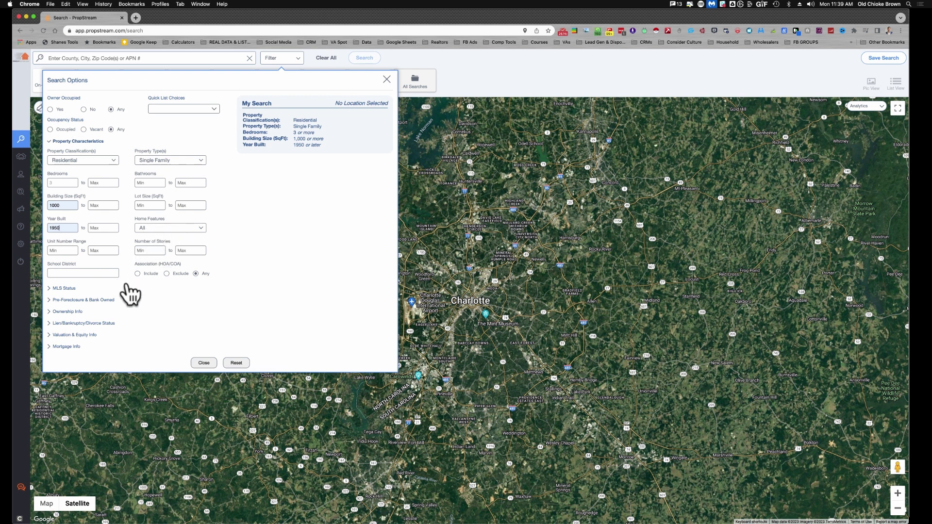
Step: Set the MLS status filter to include Failed and Sold listings
left_click(54, 289)
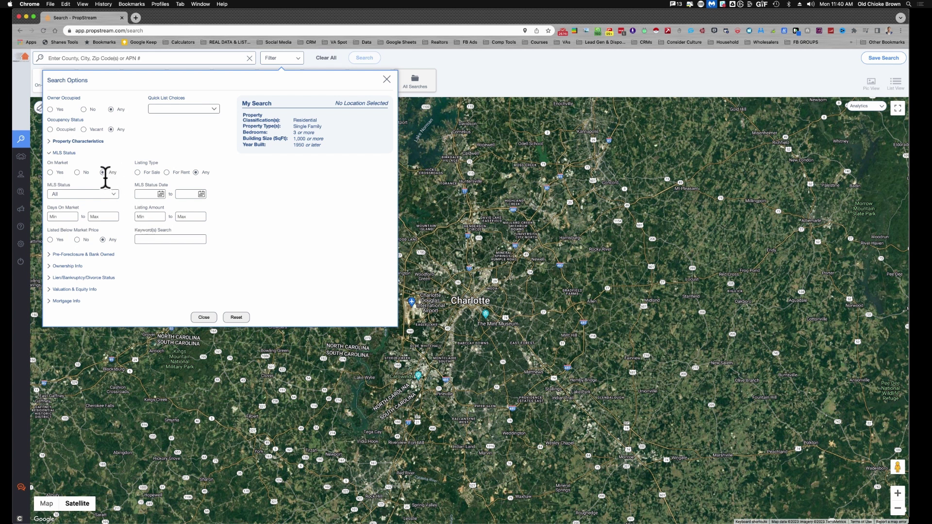
left_click(108, 193)
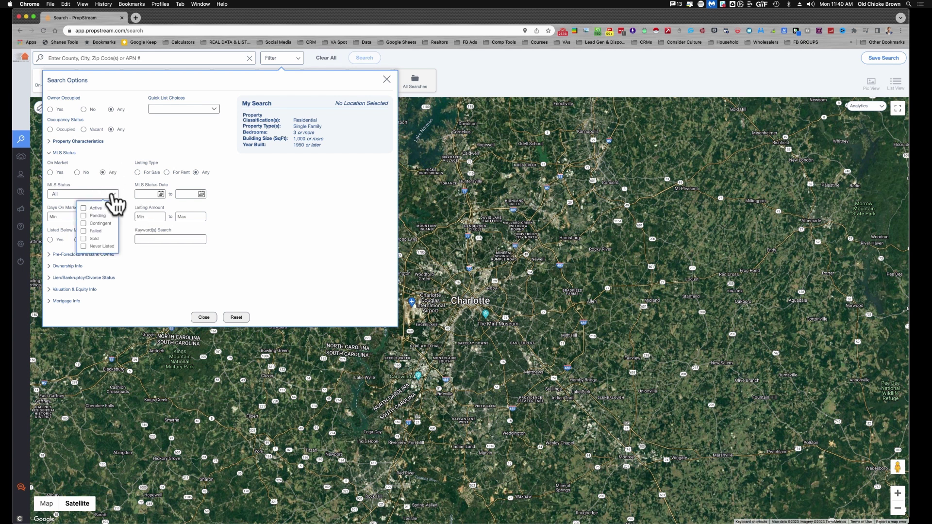
left_click(84, 238)
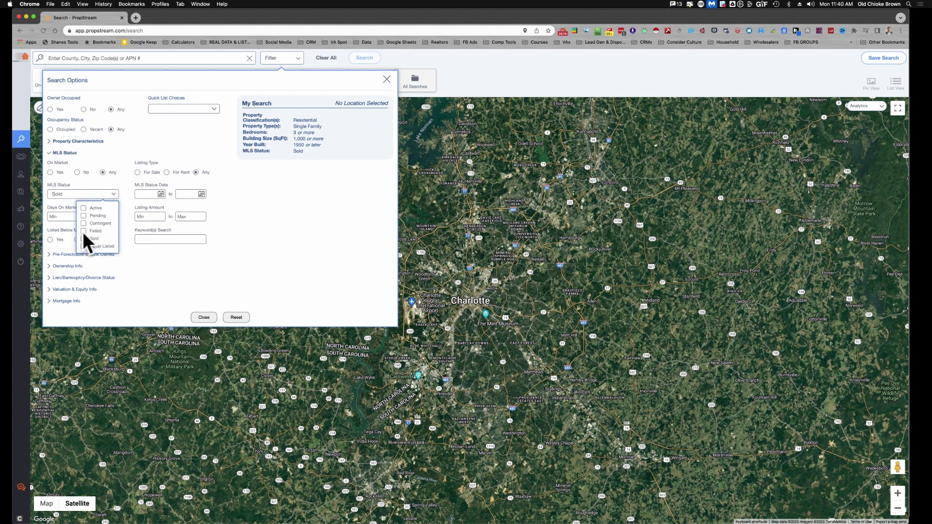
left_click(83, 231)
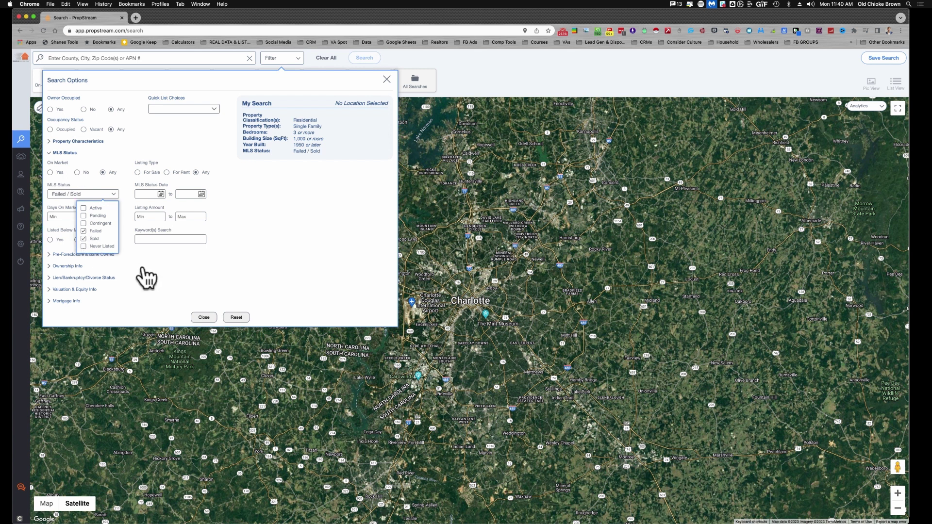
left_click(146, 276)
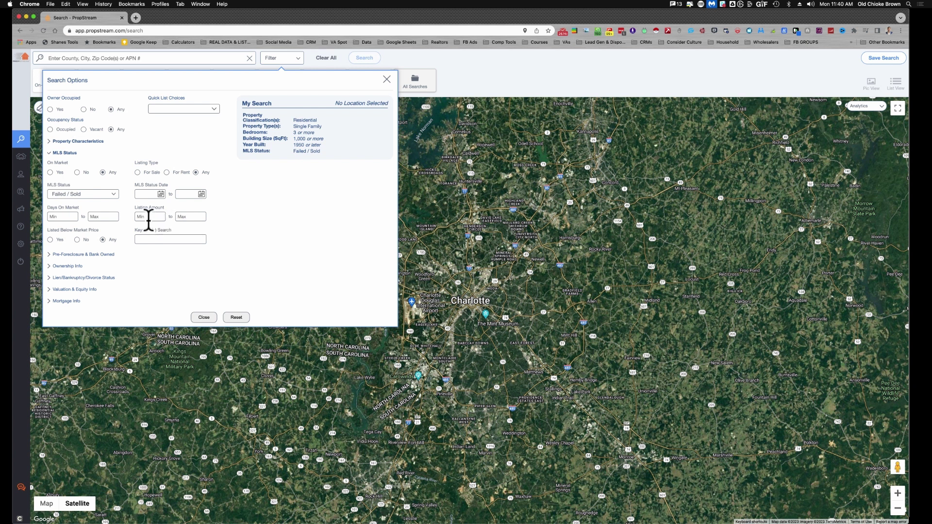
Step: Set the MLS status date range from 01/01/23 to 07/24/23
left_click(150, 194)
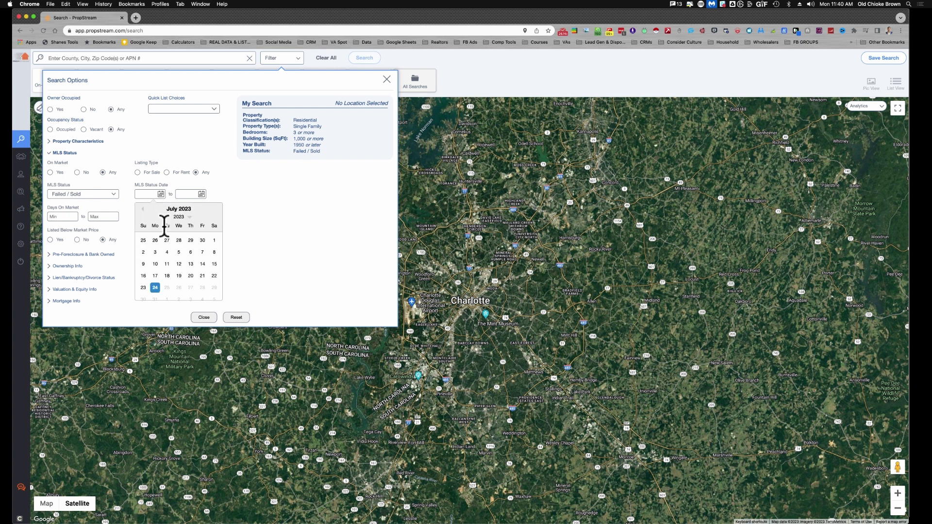
left_click(142, 210)
left_click(142, 209)
left_click(142, 209)
left_click(142, 209)
left_click(143, 210)
left_click(142, 209)
left_click(142, 209)
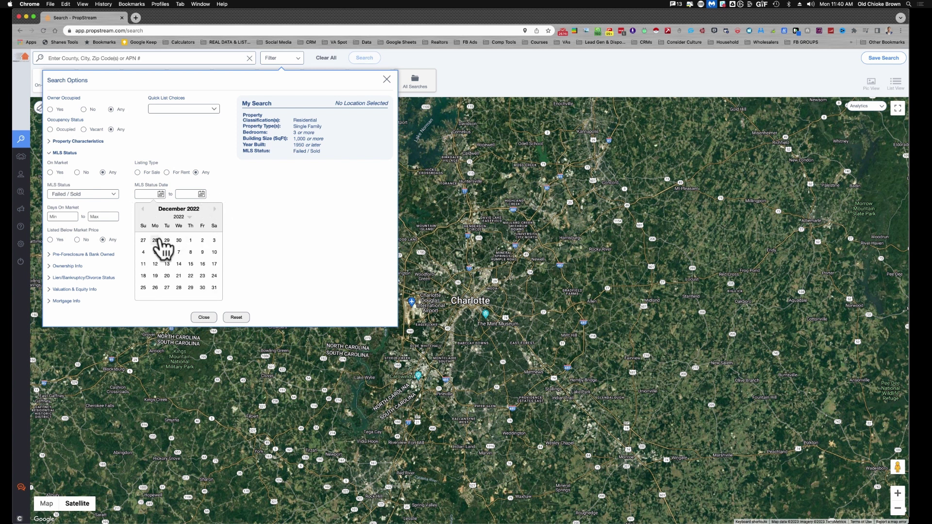
left_click(215, 209)
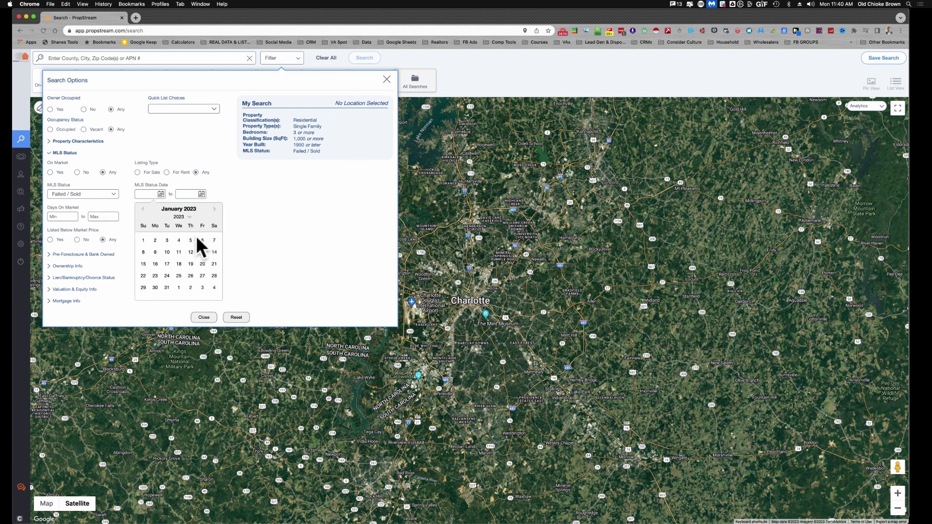
left_click(143, 240)
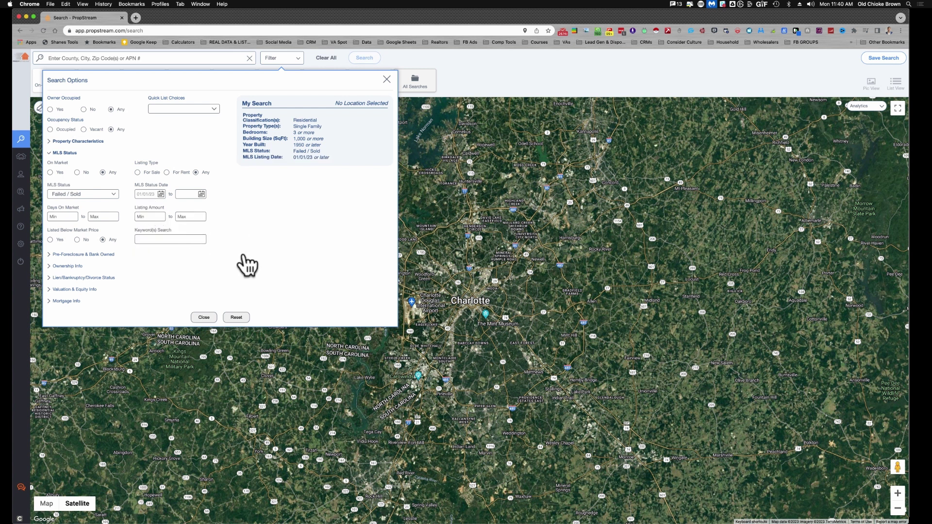
left_click(201, 194)
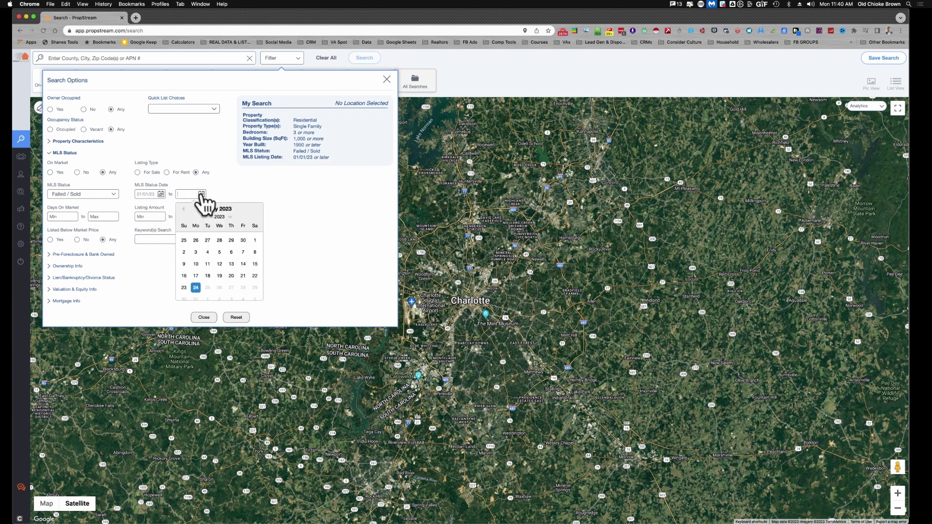
left_click(195, 288)
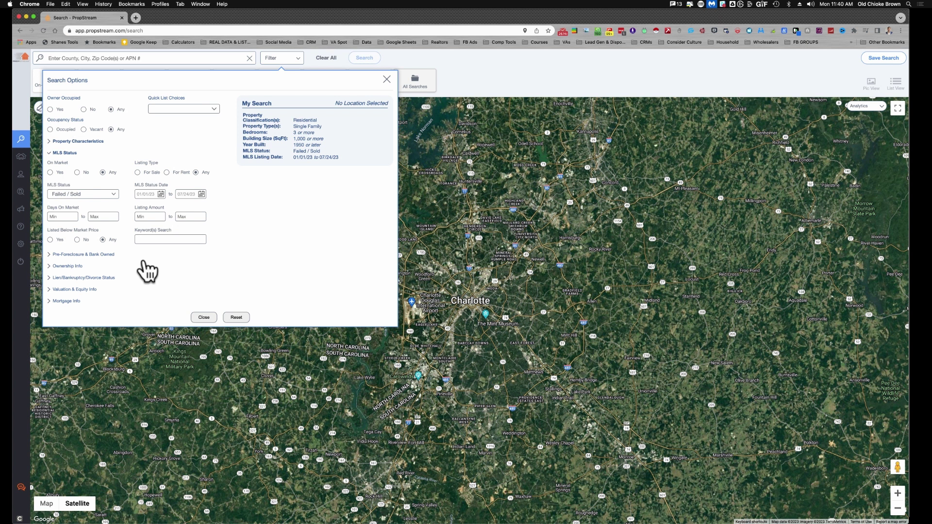
Step: Paste investor keywords like needs repairs, fixer, TLC, as-is and off market into Keyword(s) Search
left_click(143, 239)
type("Investor special, needs repairs, Fixer, Investor, Needs Work, TLC, Handyman, sweat equity, flippers, special, motivated, asis, as-is, as is, invest, reo, fix and flip, cash, off market, no showings, off-market")
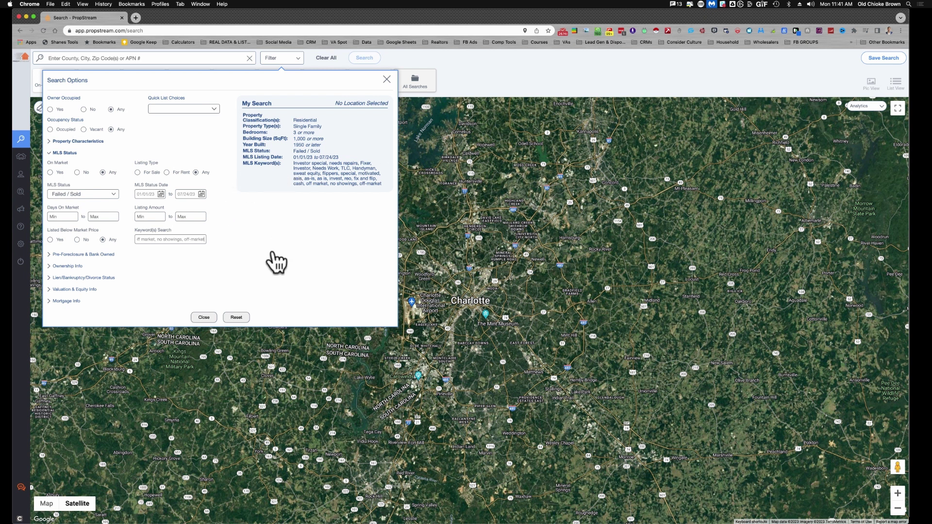
mouse_move(286, 186)
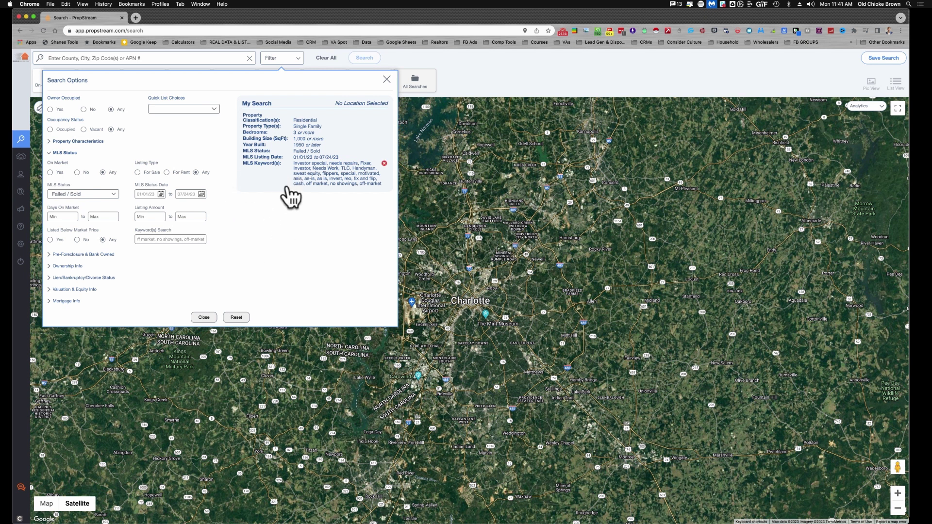
Step: Cap the estimated value at a maximum of $600,000 in the valuation filters
left_click(51, 290)
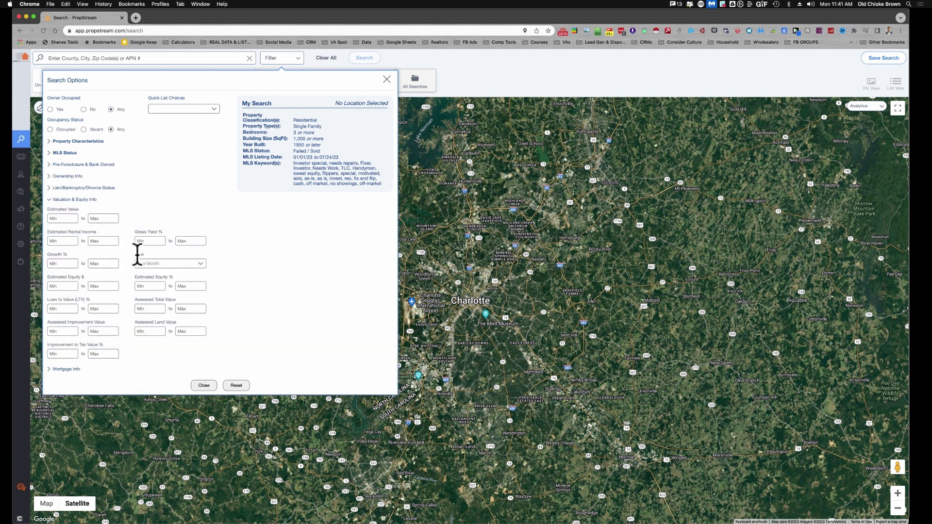
left_click(99, 218)
type("600,000")
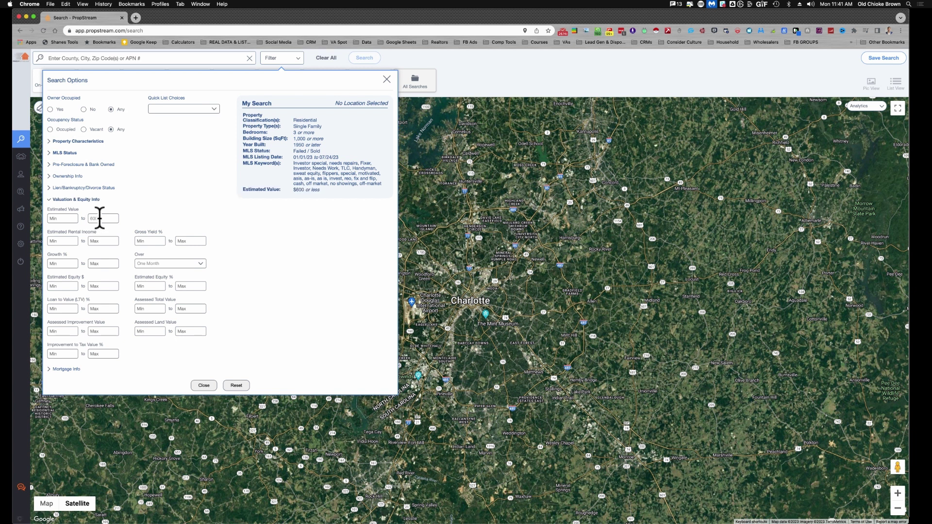
left_click(70, 218)
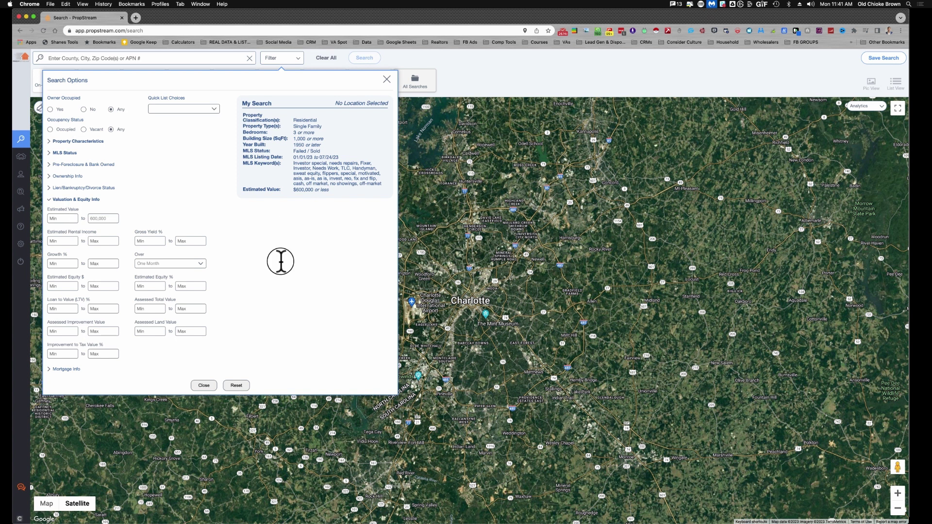
Step: Close Search Options and run the search for Charlotte, NC from recent searches
left_click(204, 385)
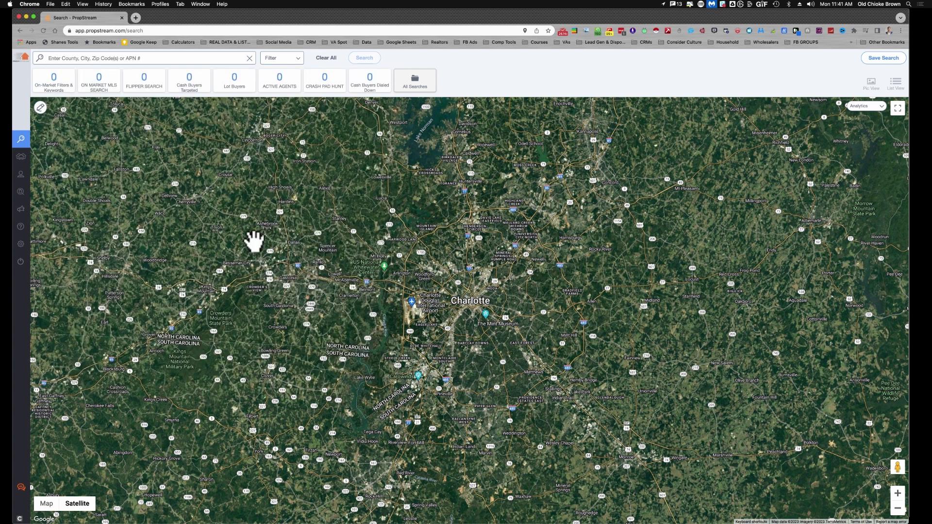
left_click(153, 58)
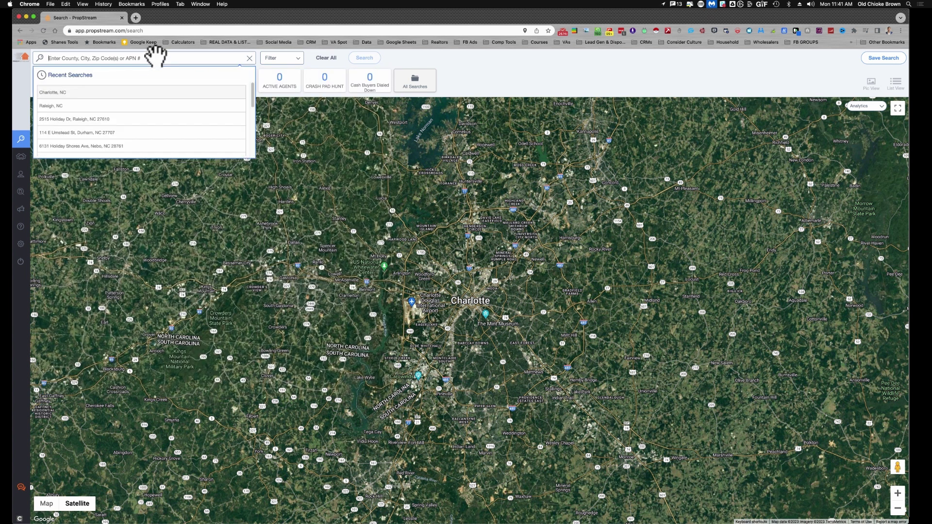
left_click(73, 92)
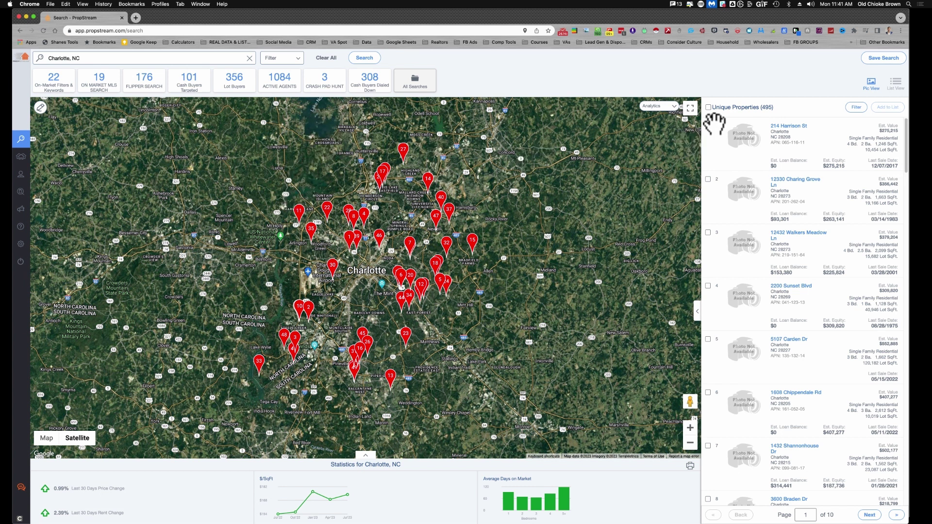
scroll(745, 181, "down", 1)
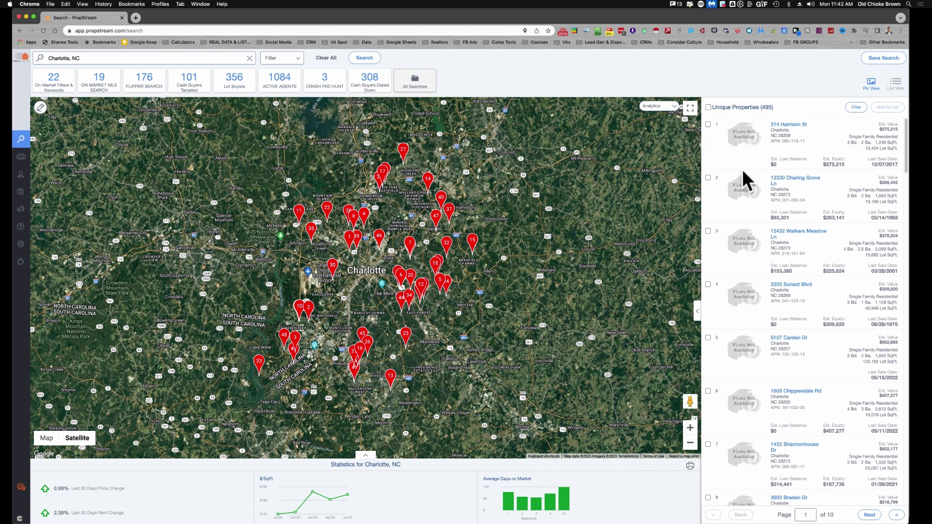
Step: Select all 495 results and save them to a new list named CHARLOTTE NC AGENTS 23
left_click(708, 107)
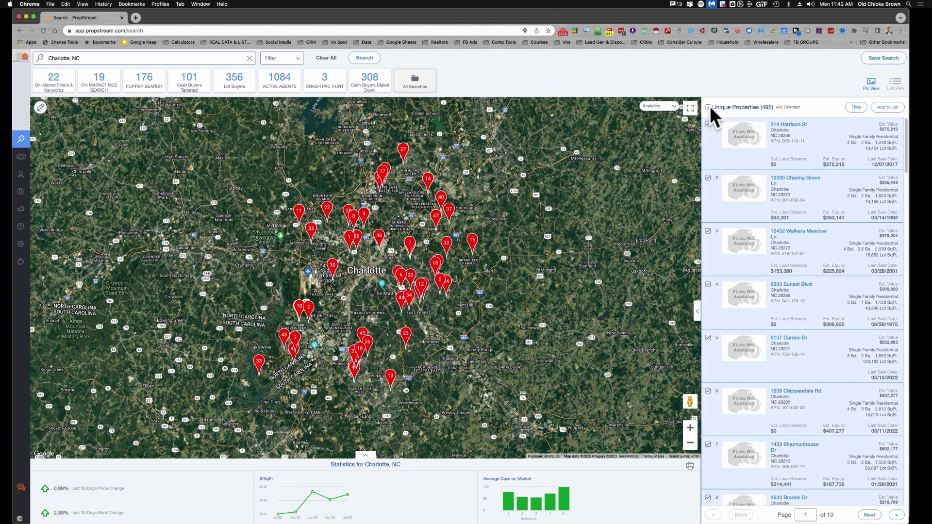
left_click(877, 106)
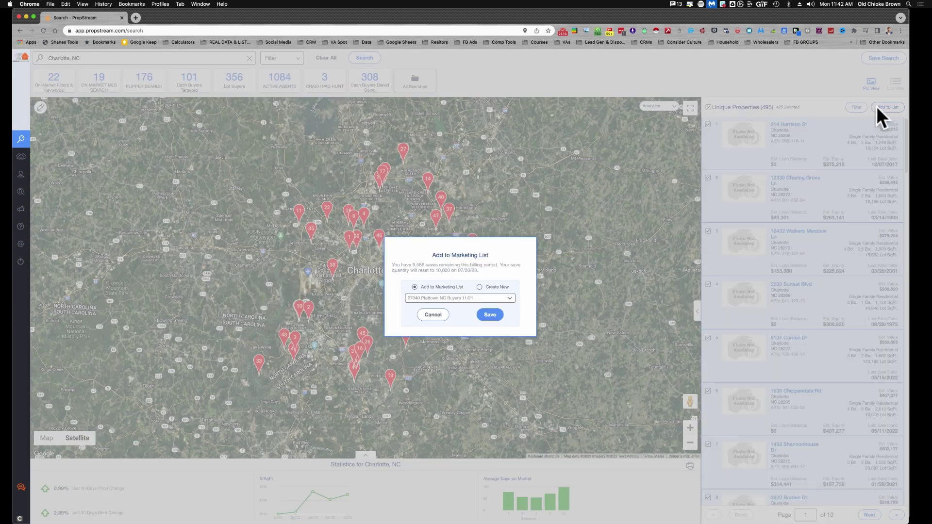
left_click(479, 287)
left_click(440, 298)
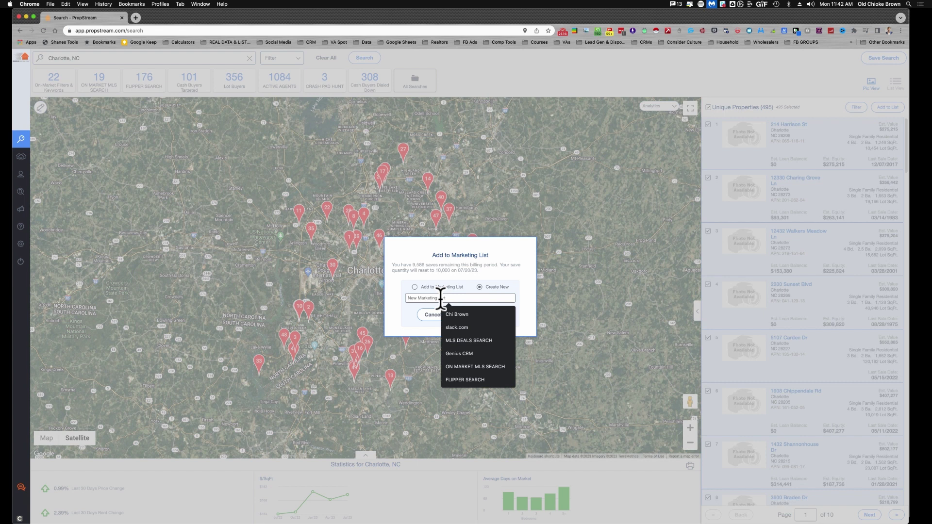
type("CHARLOTTE NC AGENTS 23")
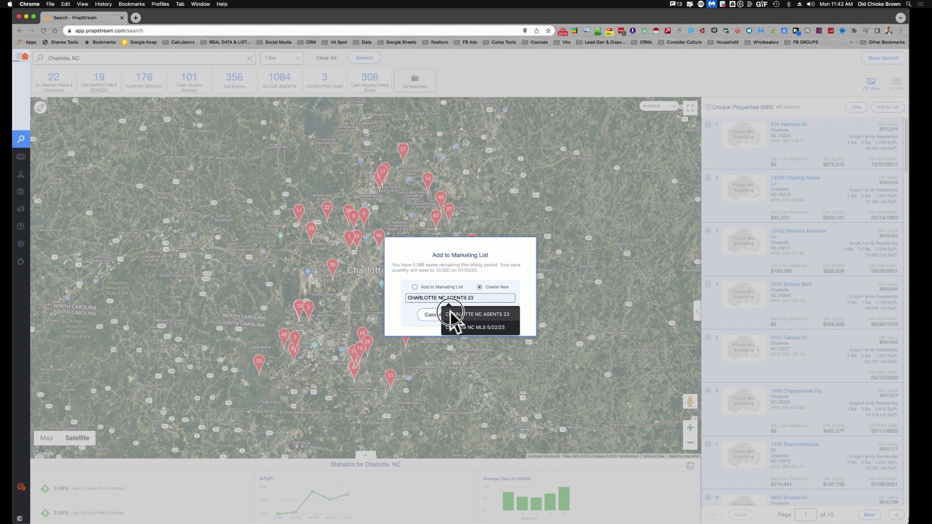
left_click(450, 313)
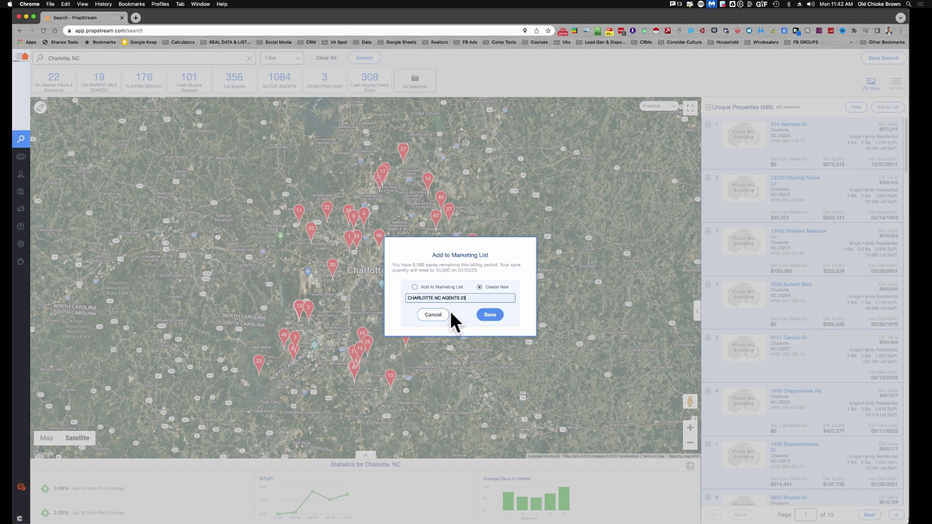
left_click(483, 312)
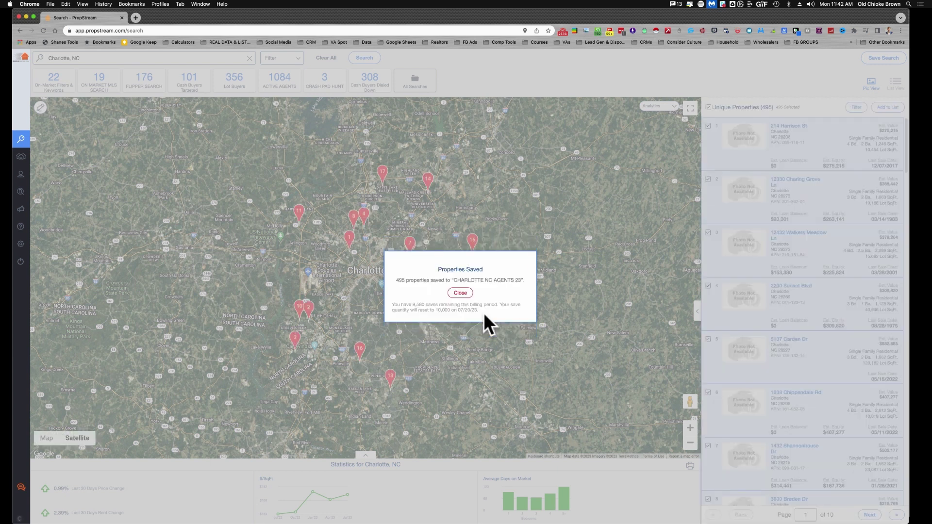
left_click(460, 292)
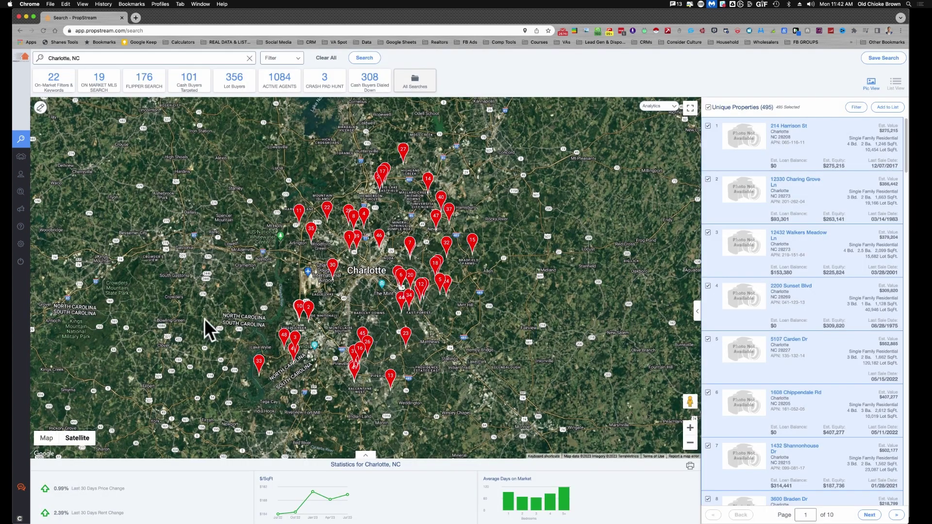
Step: Find the CHARLOTTE NC AGENTS 23 marketing list by searching CHAR and open it
left_click(22, 160)
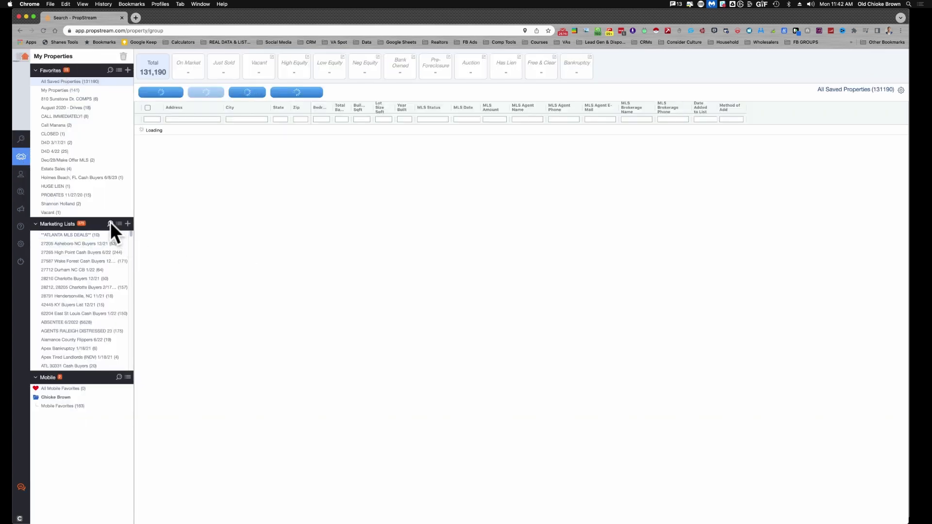
left_click(110, 224)
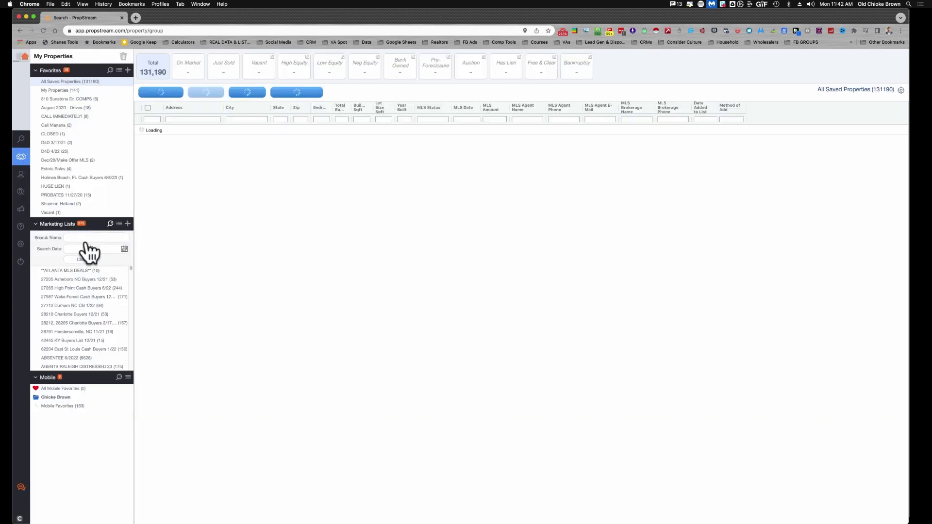
left_click(87, 237)
type("CHARLOTTE")
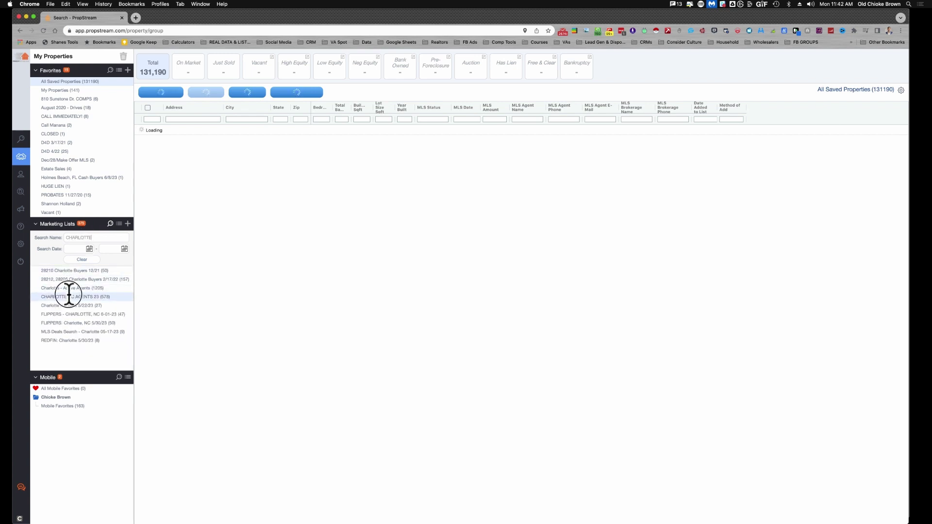
left_click(70, 297)
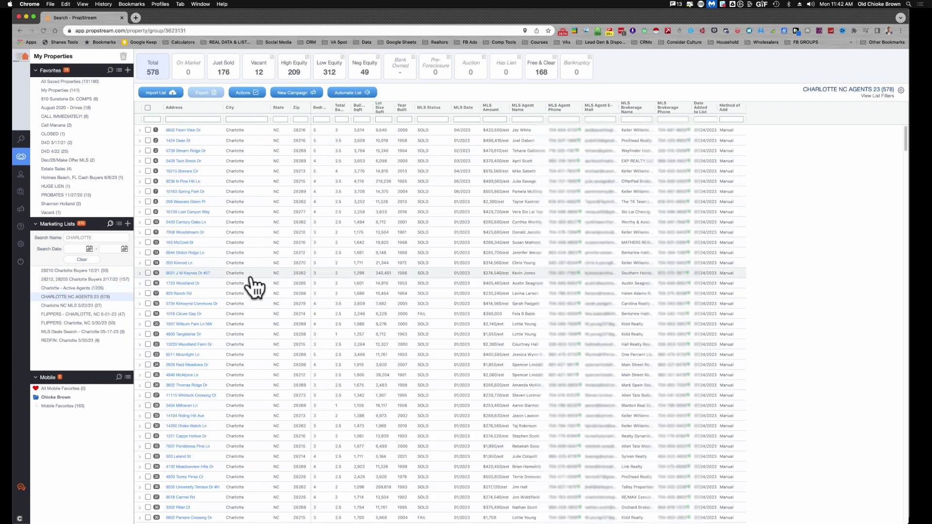
Step: Select all 578 properties, review the list filters, and open the column layout settings
left_click(147, 107)
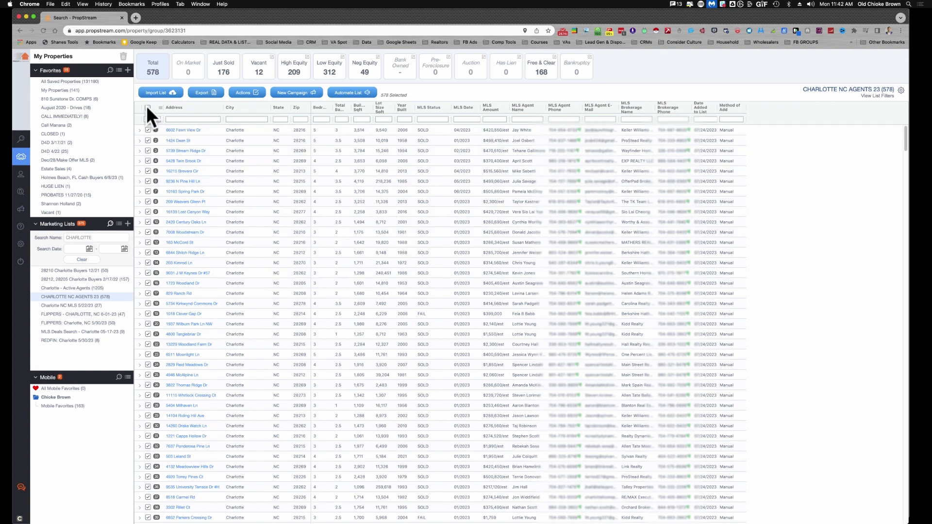
left_click(873, 96)
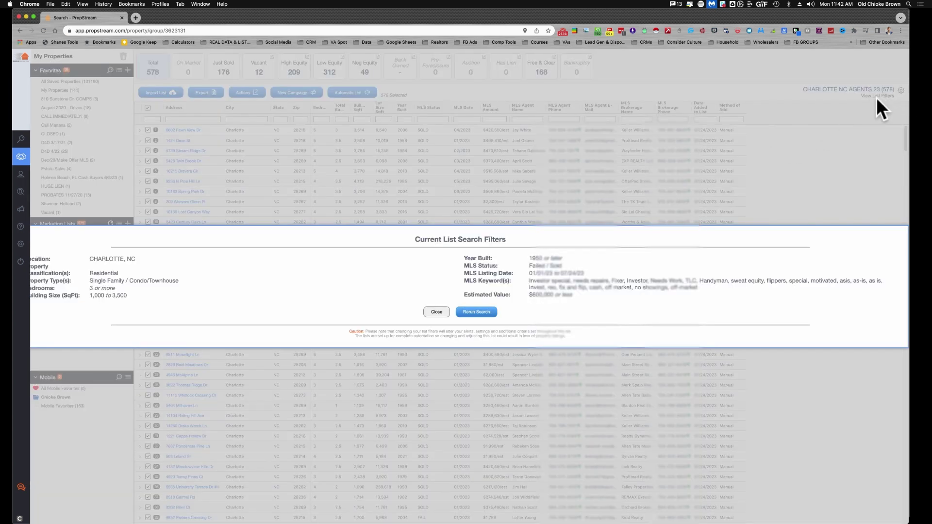
left_click(805, 142)
left_click(901, 91)
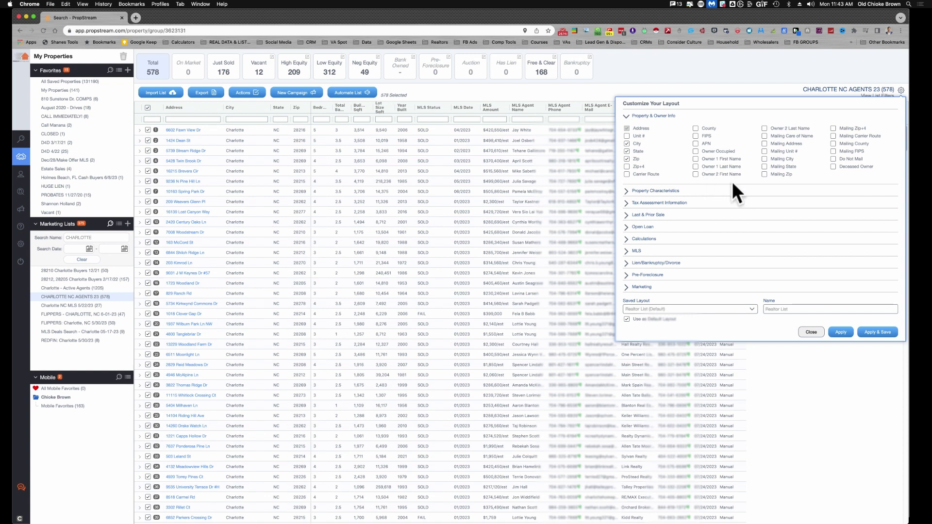
Step: Hide the City, State and Total Bathrooms columns while reviewing other column sections
left_click(626, 144)
left_click(626, 151)
left_click(629, 192)
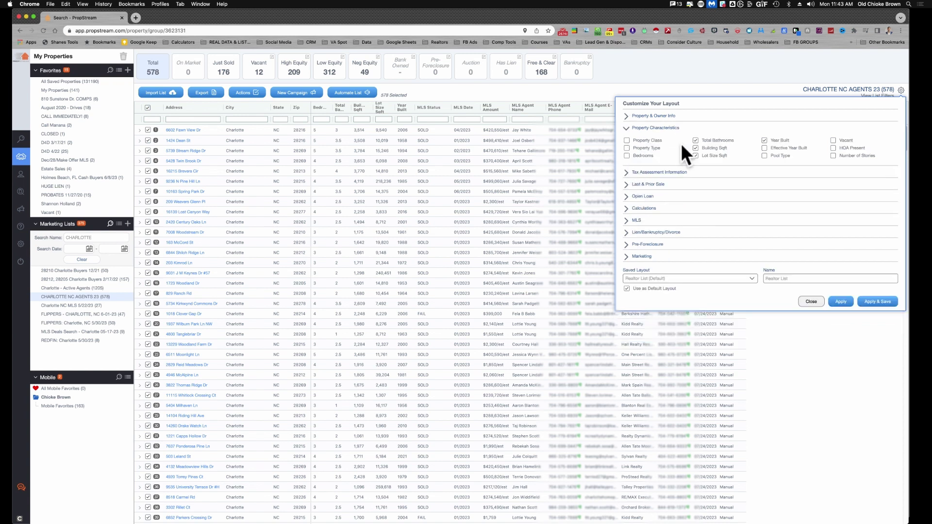
left_click(695, 141)
left_click(630, 173)
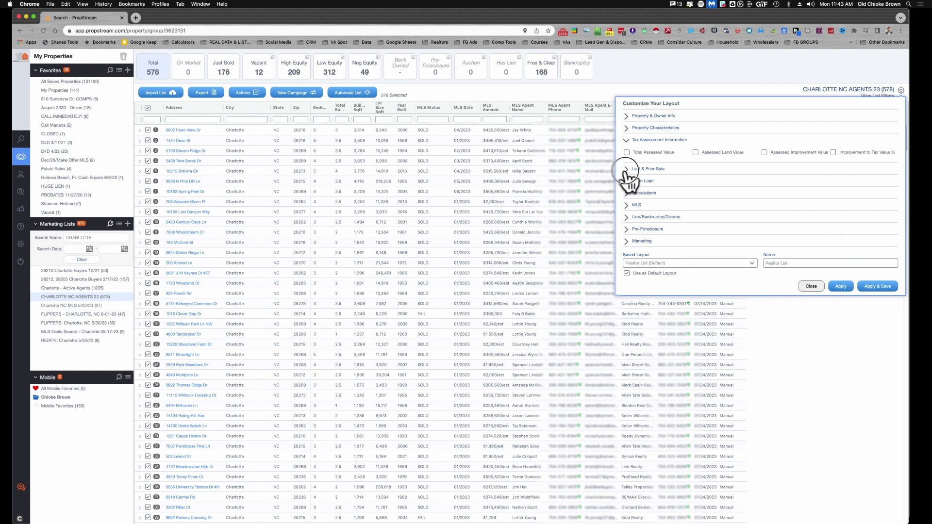
left_click(627, 170)
left_click(633, 208)
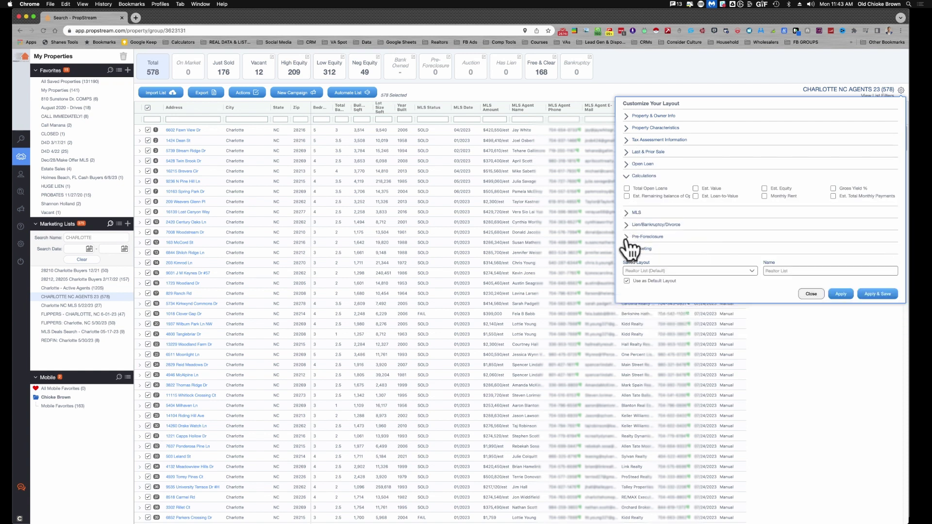
Step: Hide the MLS Status and MLS Date columns, then review Pre-Foreclosure and Marketing fields
left_click(629, 213)
left_click(627, 200)
left_click(626, 208)
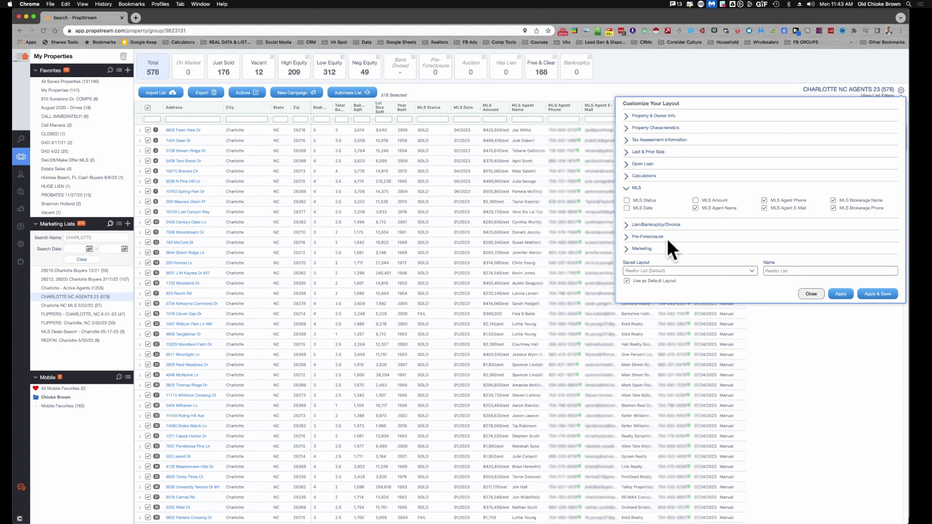
left_click(631, 226)
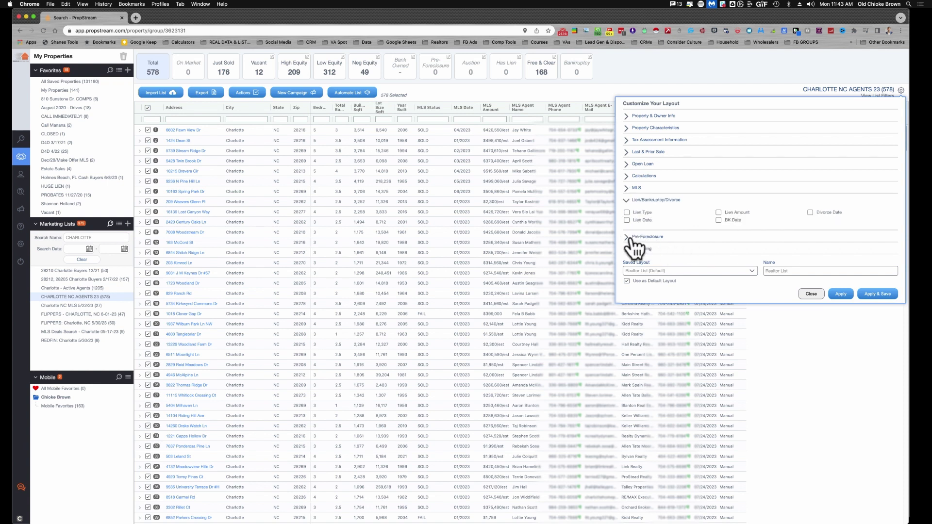
left_click(633, 243)
left_click(626, 264)
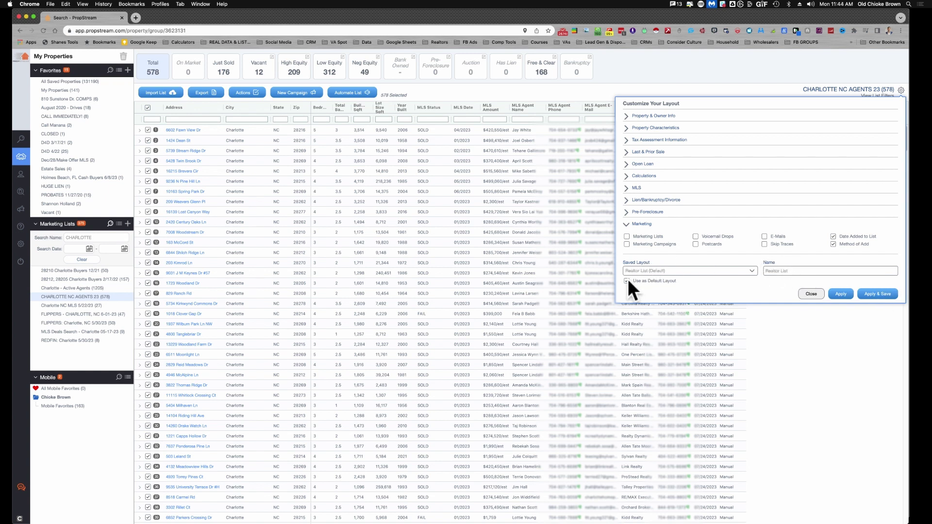
Step: Keep the Realtor List (Default) saved layout and apply it to the table
left_click(695, 270)
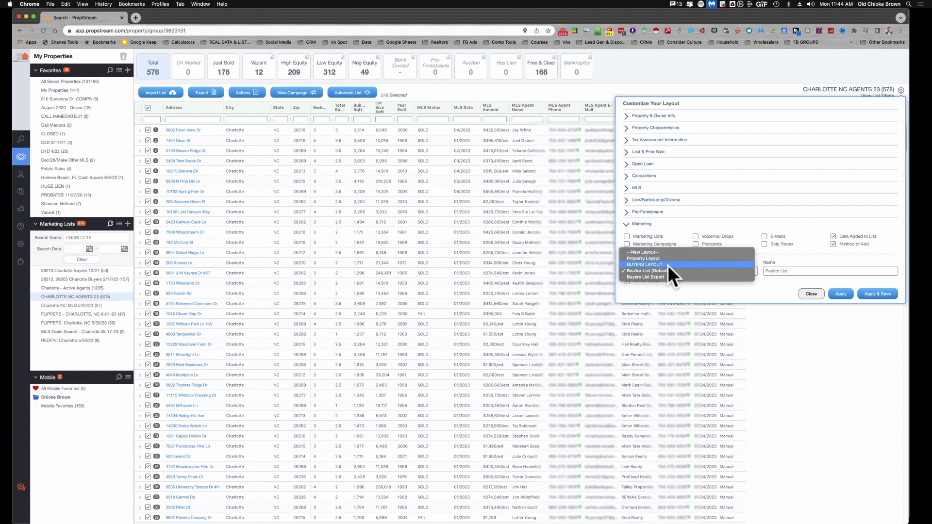
left_click(717, 295)
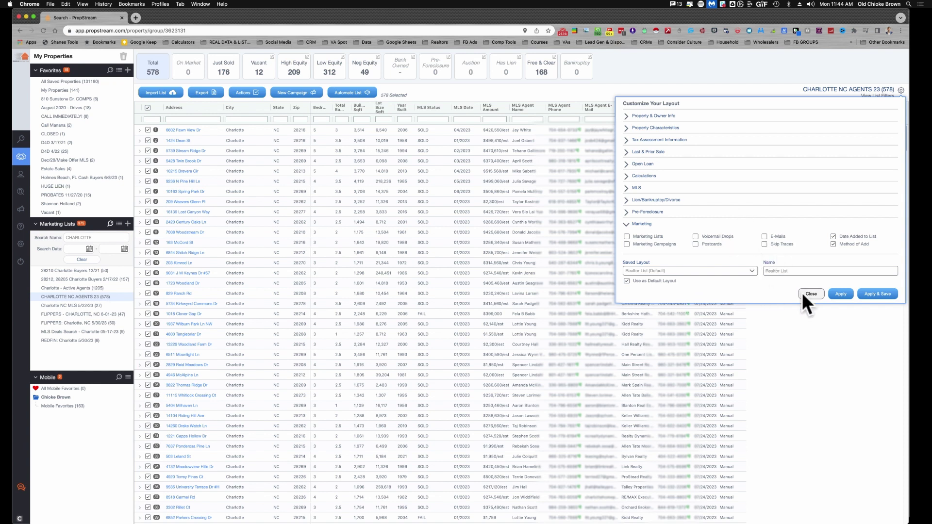
left_click(849, 296)
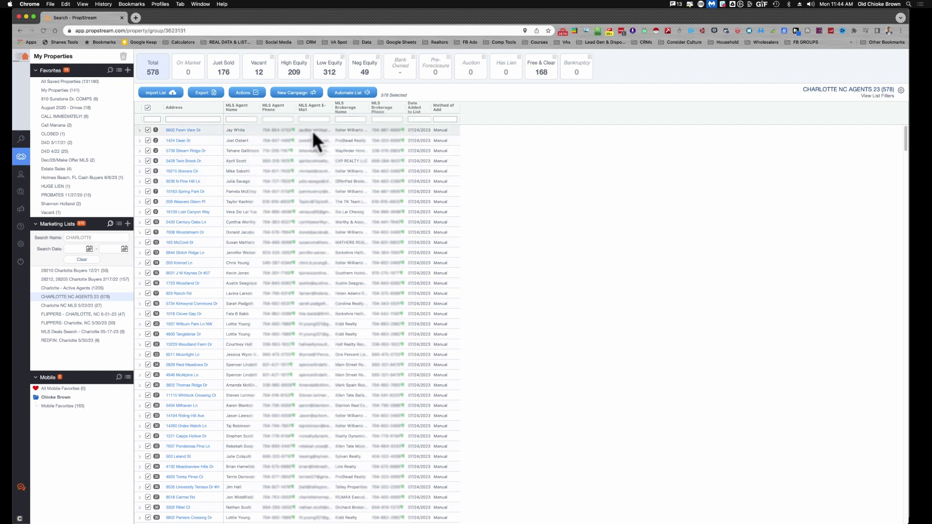
Step: Widen the MLS Agent E-Mail column so the full e-mail addresses are visible
left_click_drag(332, 106, 383, 111)
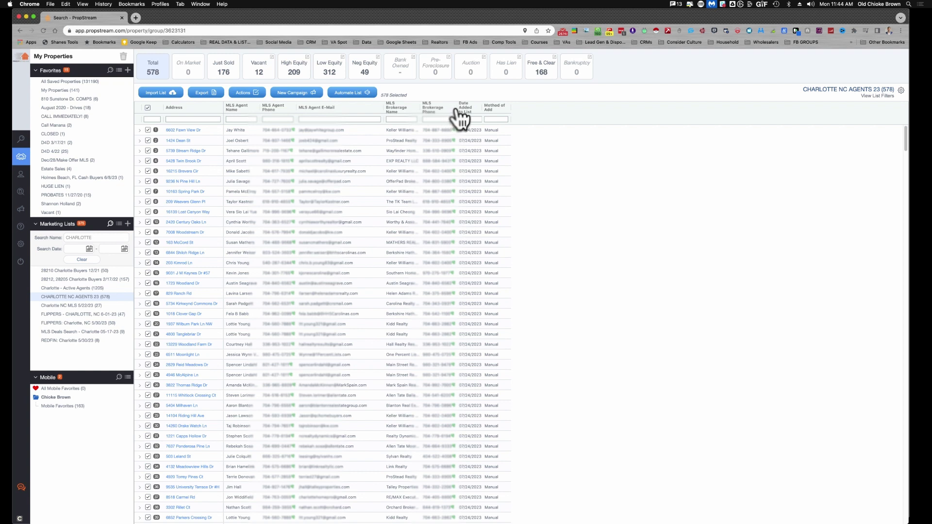
left_click_drag(455, 107, 458, 108)
left_click_drag(386, 111, 363, 107)
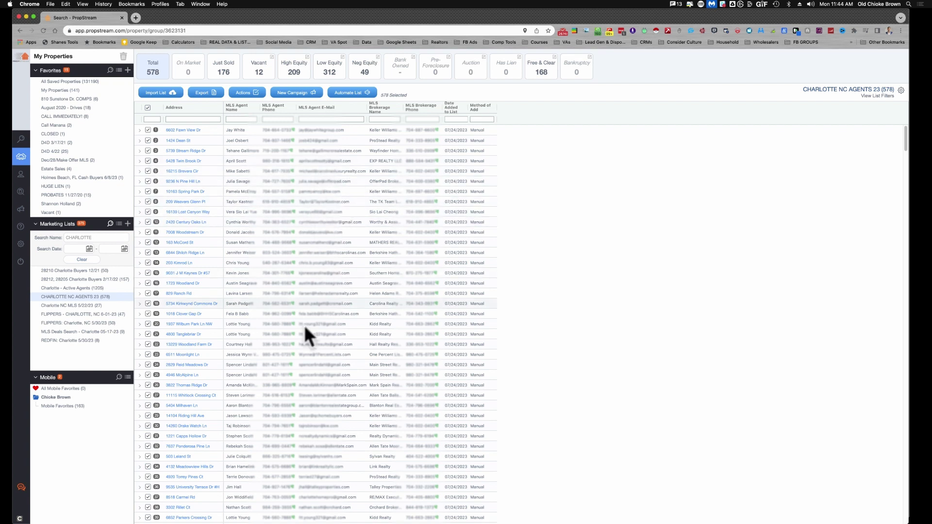
Step: Scroll down through the 578-property agent list, then back up
scroll(337, 414, "down", 15)
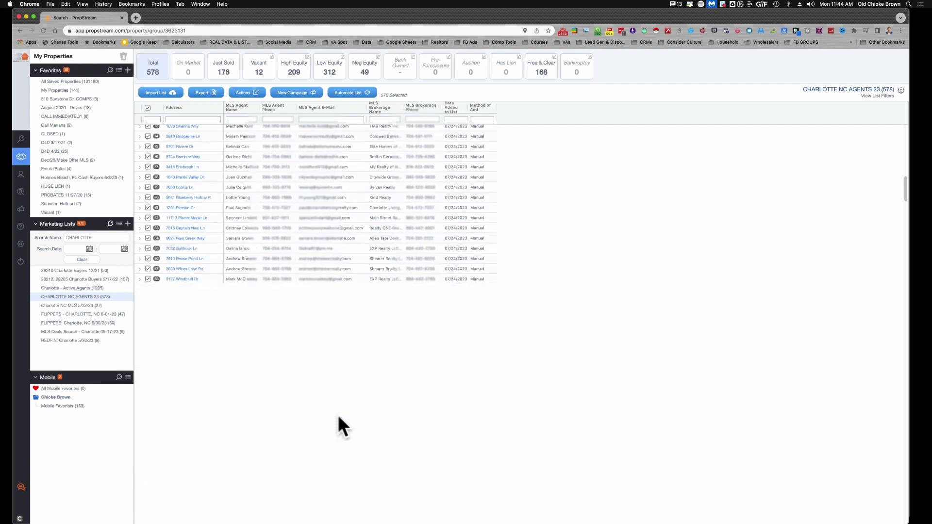
scroll(338, 354, "down", 10)
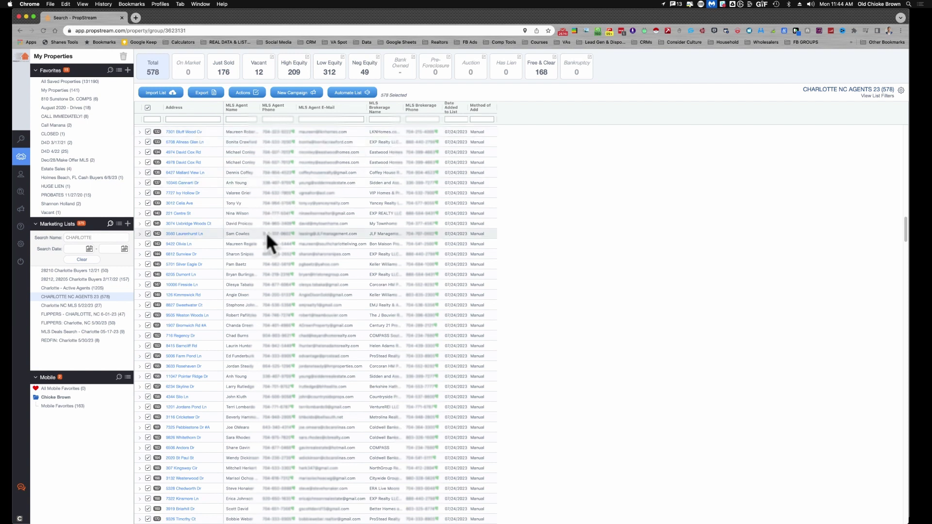
scroll(272, 267, "down", 2)
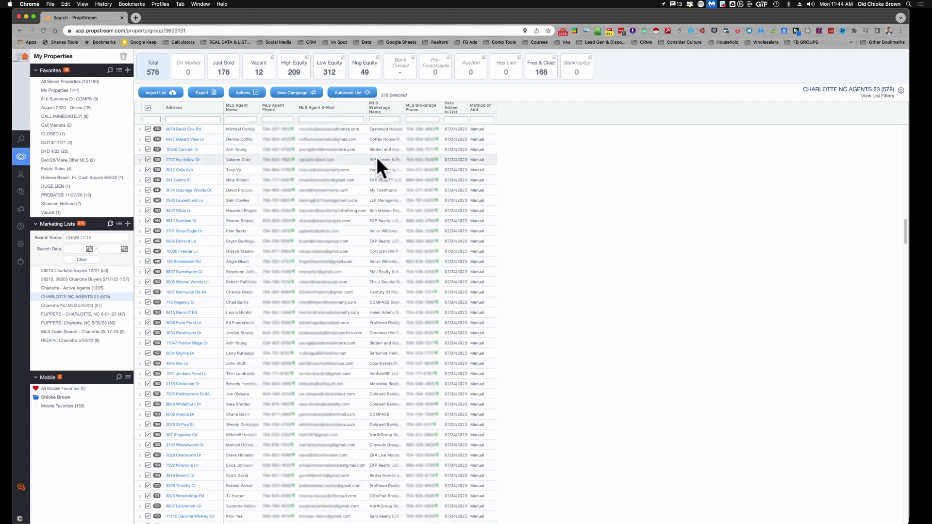
scroll(287, 223, "down", 5)
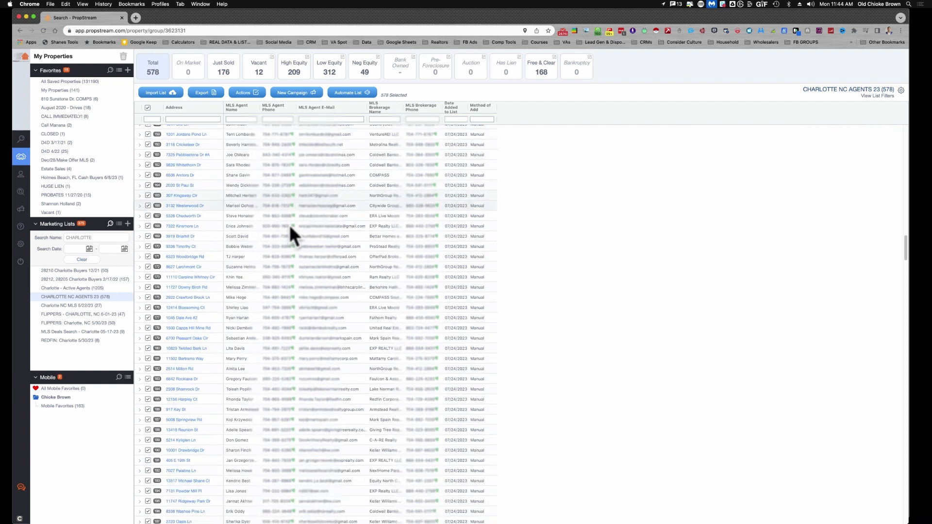
scroll(290, 225, "down", 6)
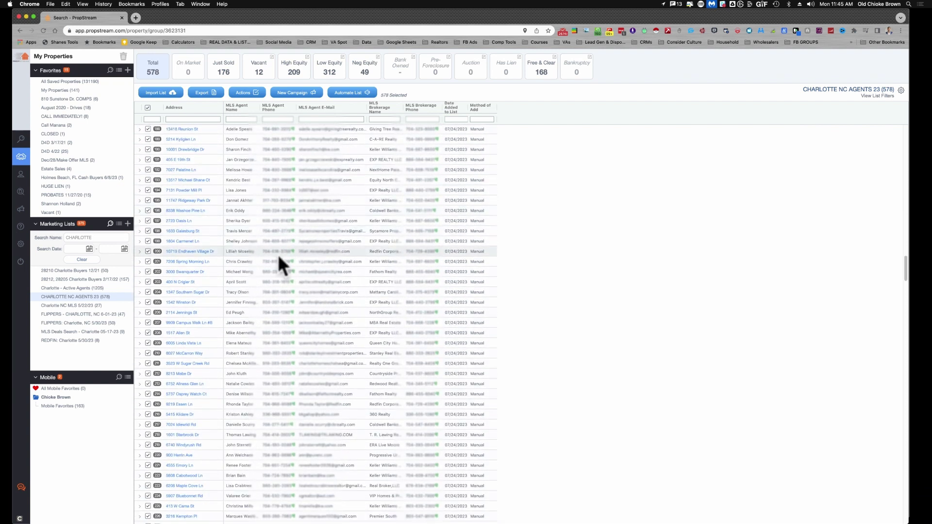
scroll(281, 262, "down", 14)
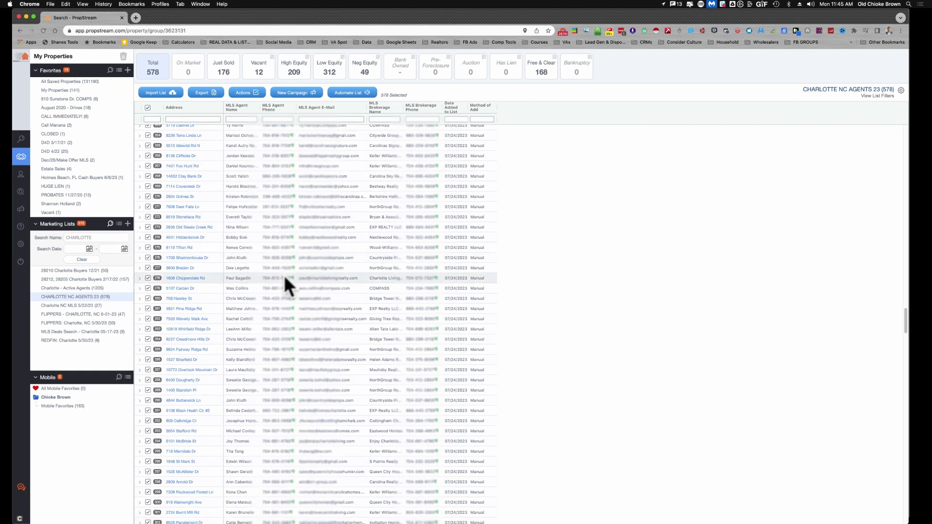
scroll(285, 279, "down", 15)
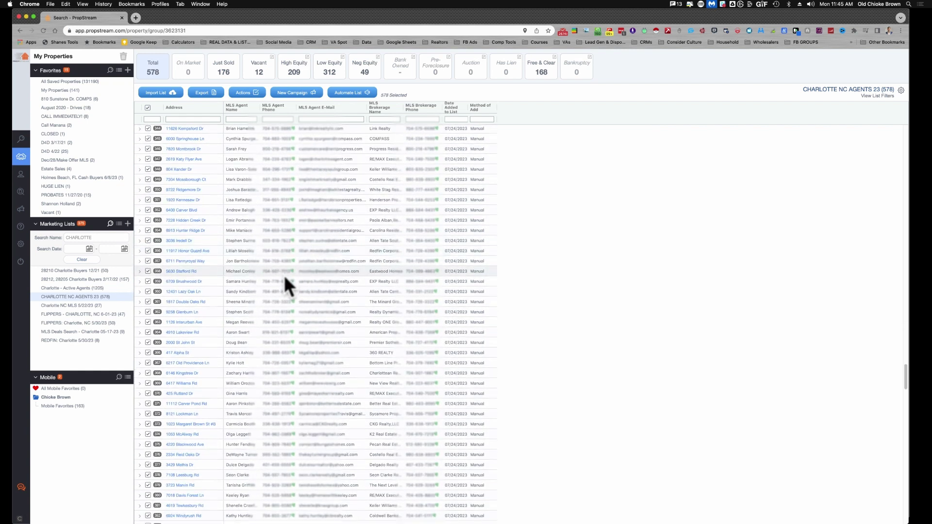
scroll(285, 277, "down", 5)
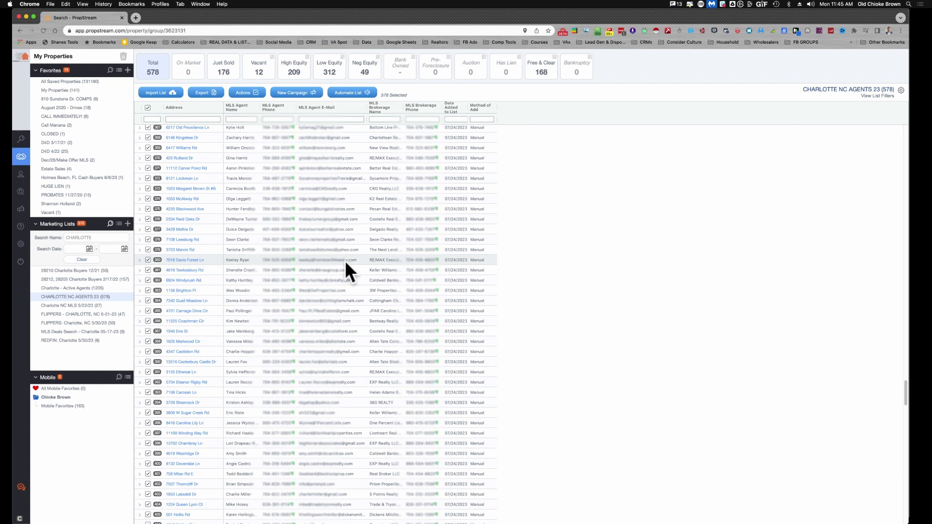
scroll(305, 164, "up", 20)
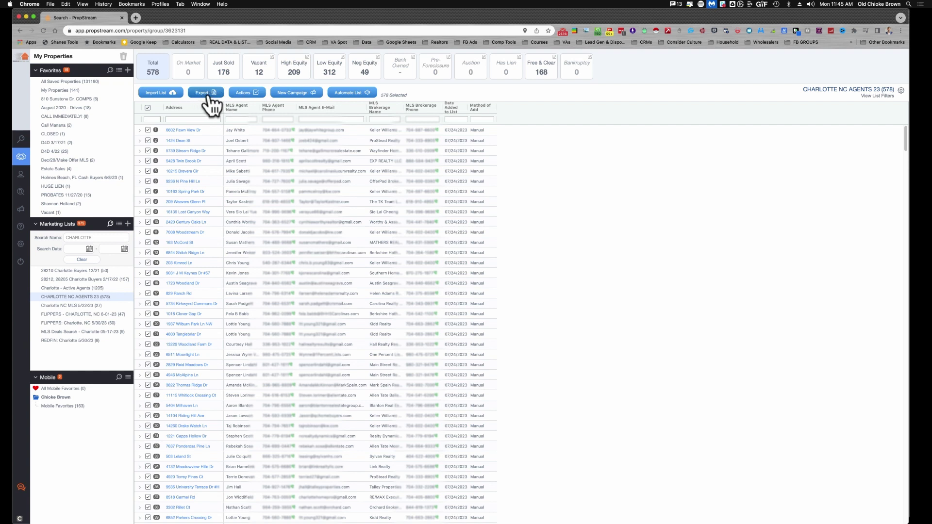
Step: Export all 578 list records via Actions > Export CSV
left_click(234, 94)
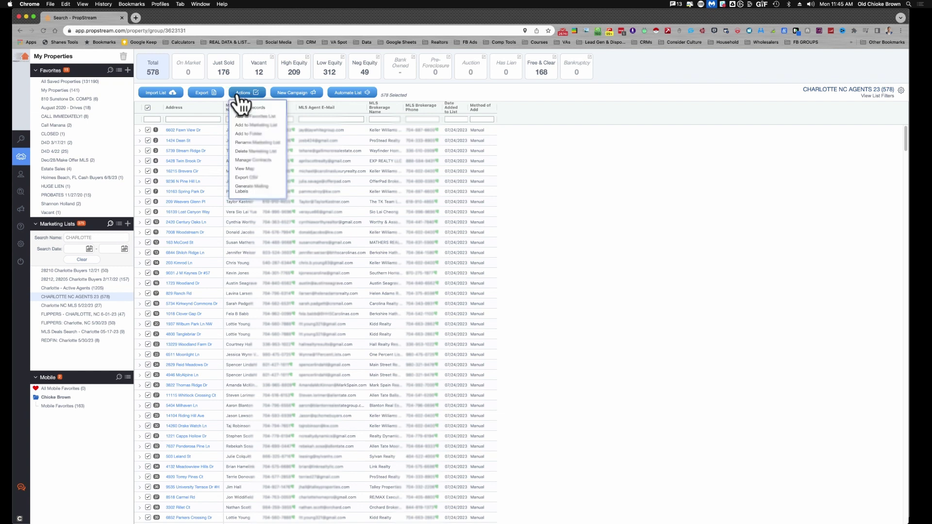
left_click(242, 178)
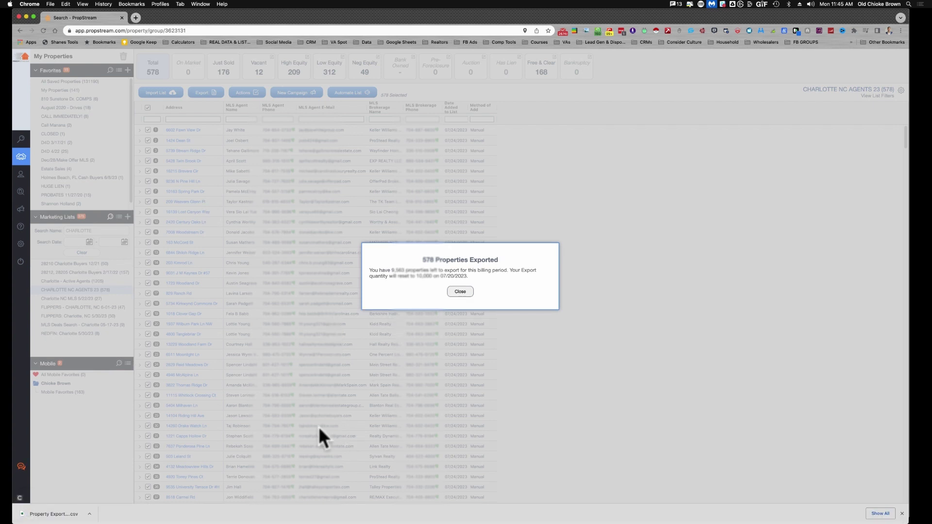
Step: Reveal the downloaded CHARLOTTE+NC+AGENTS+23.csv in Finder and Quick Look its contents
left_click(89, 514)
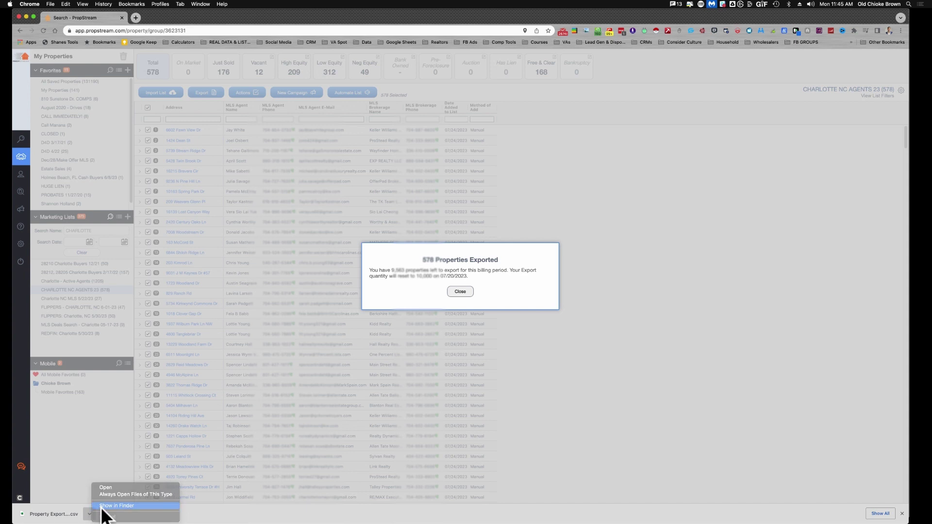
left_click(117, 505)
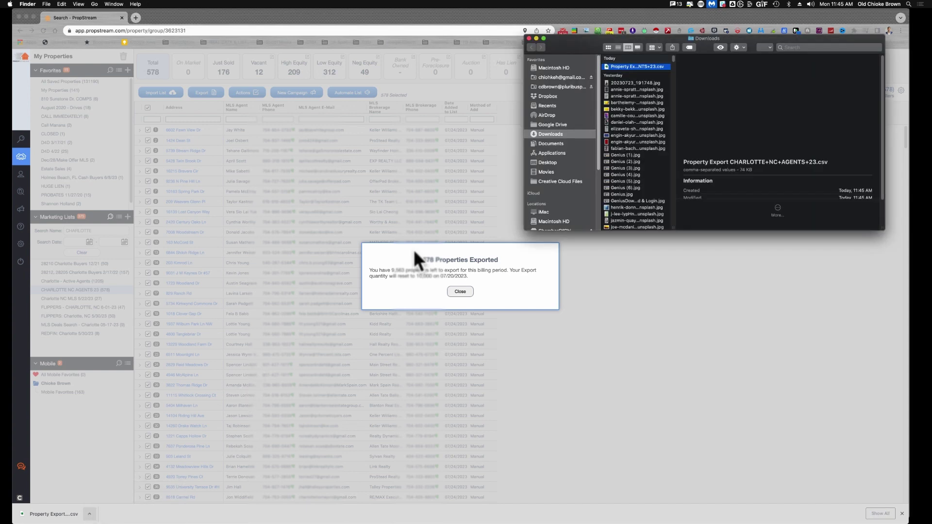
key("space")
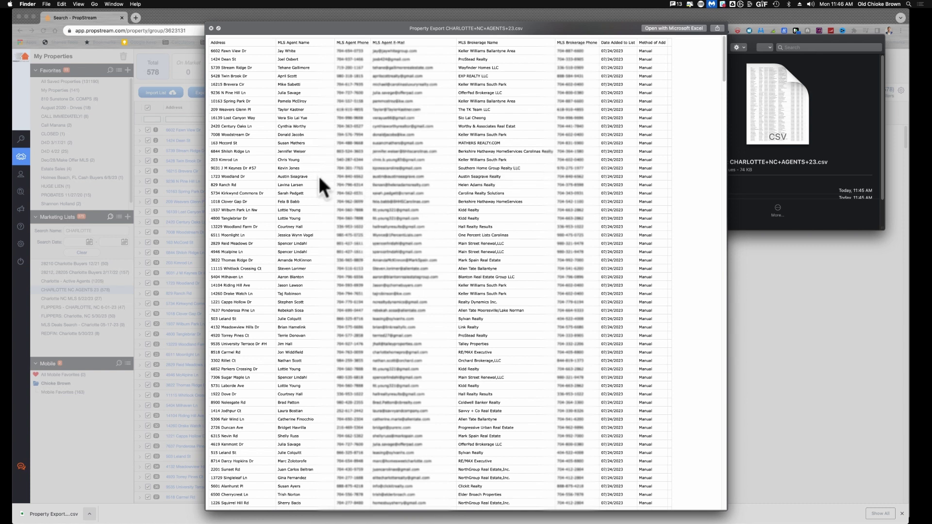
scroll(323, 185, "down", 20)
scroll(321, 182, "up", 20)
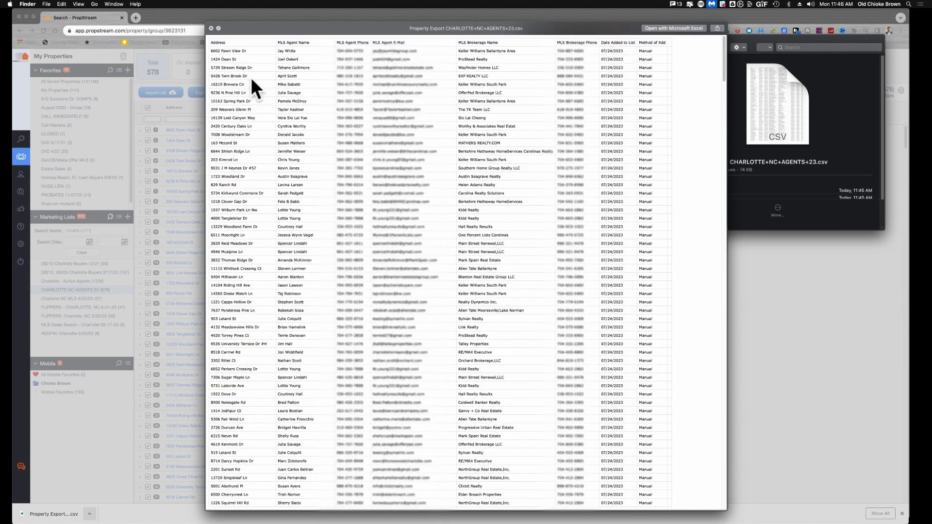